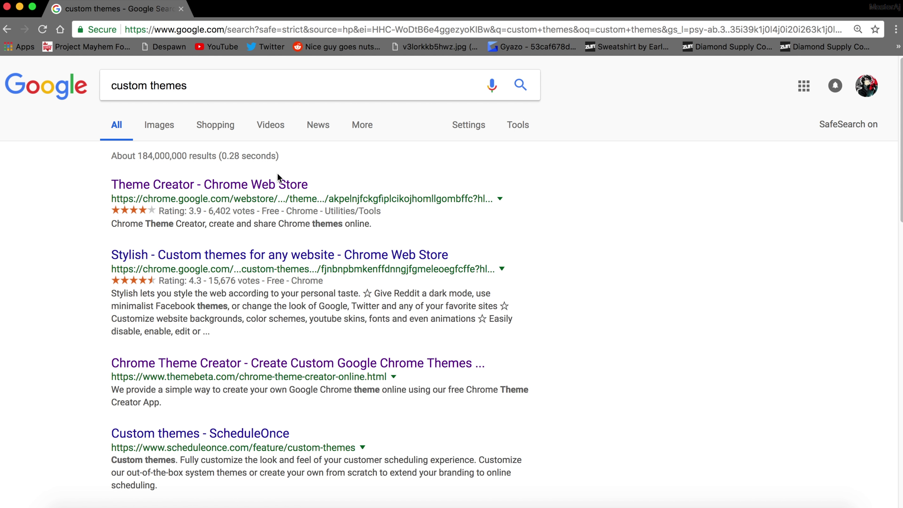
Open the Theme Creator listing on the Chrome Web Store from the search results and visit its website
{"action": "left_click", "coordinate": [272, 189]}
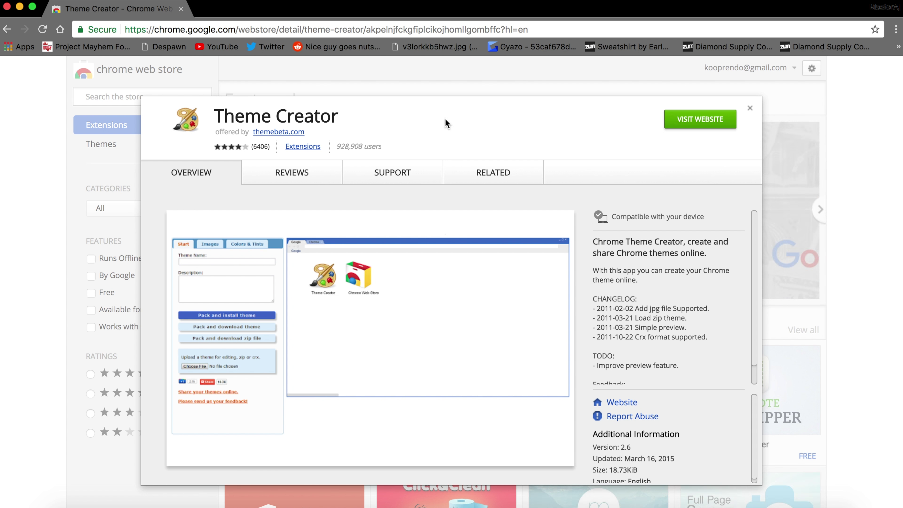
{"action": "left_click", "coordinate": [694, 127]}
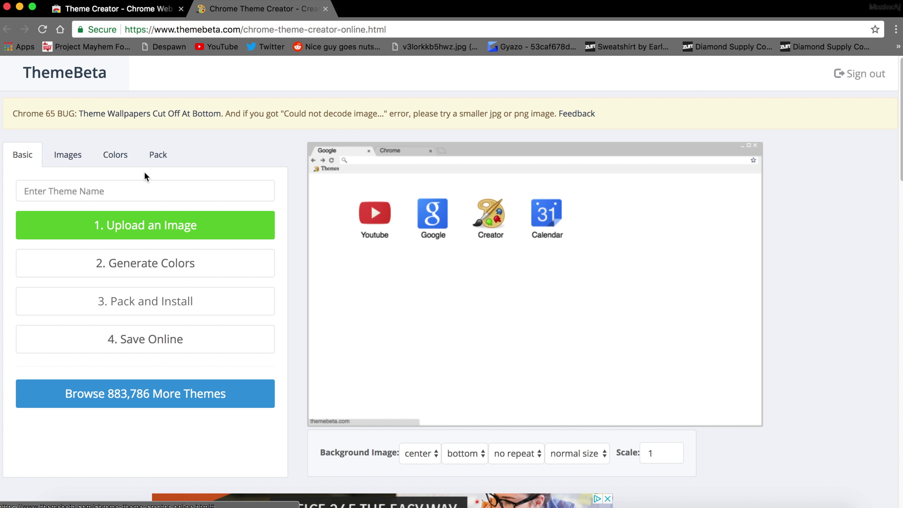
Upload thumb-1920-678023.jpg from the Desktop as the theme's background image
{"action": "left_click", "coordinate": [116, 242]}
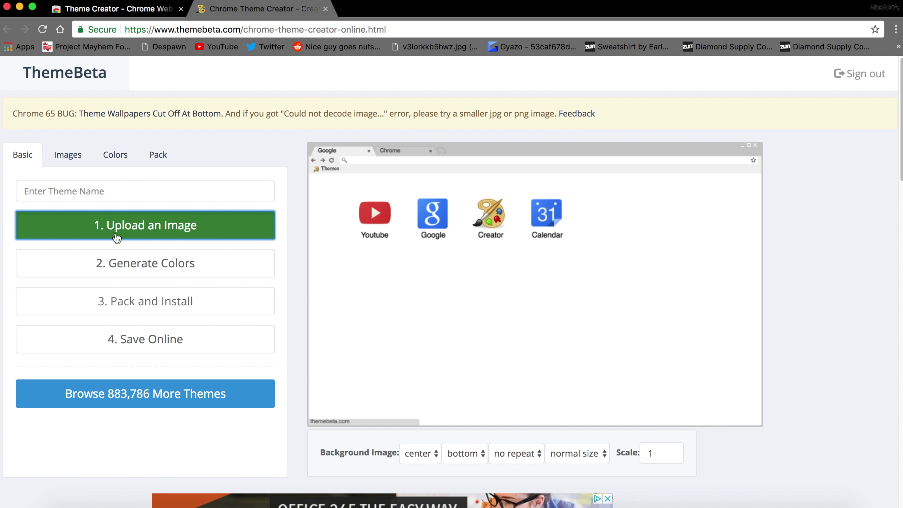
{"action": "scroll", "coordinate": [409, 162], "scroll_direction": "down", "scroll_amount": 10}
{"action": "scroll", "coordinate": [410, 164], "scroll_direction": "down", "scroll_amount": 15}
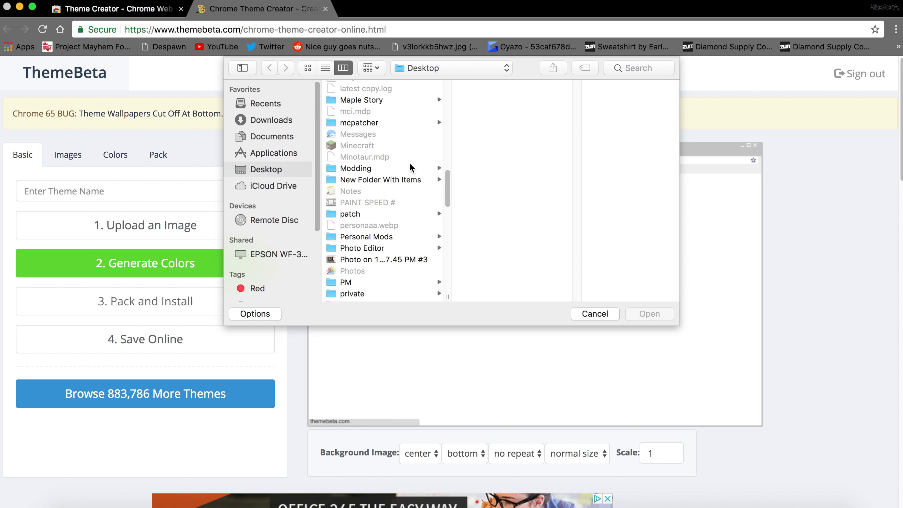
{"action": "scroll", "coordinate": [408, 167], "scroll_direction": "down", "scroll_amount": 10}
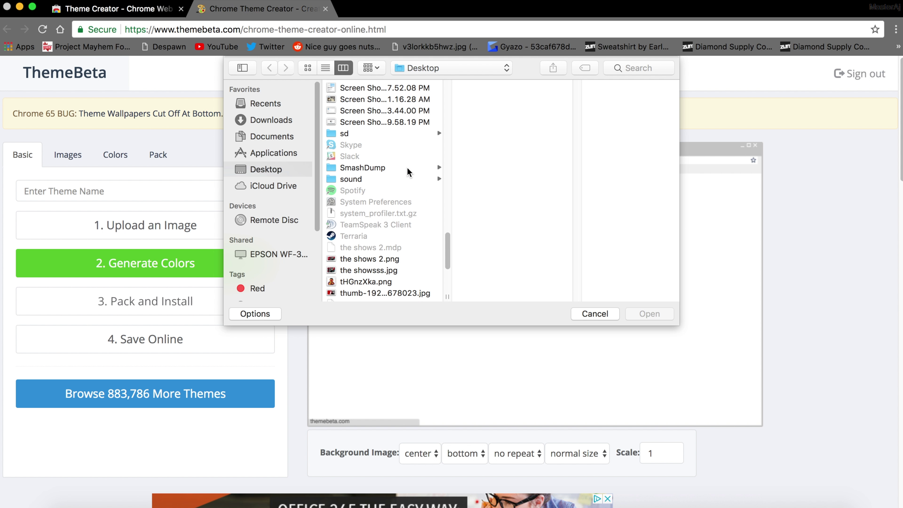
{"action": "left_click", "coordinate": [401, 159]}
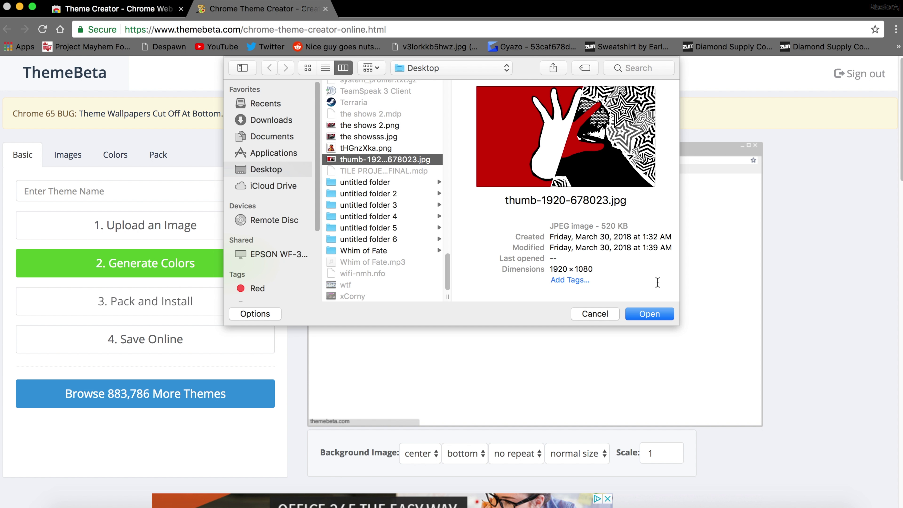
{"action": "left_click", "coordinate": [640, 315]}
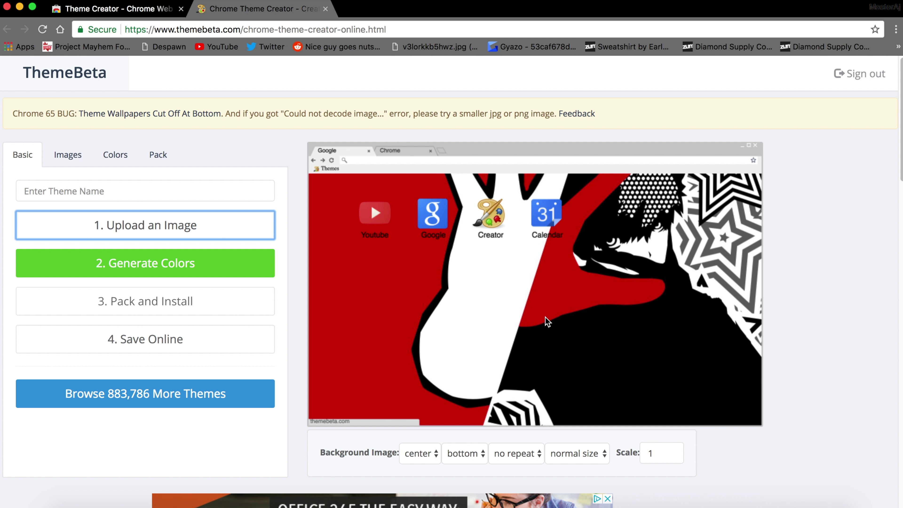
Try right and left horizontal alignment for the background image and return it to center
{"action": "left_click", "coordinate": [423, 460]}
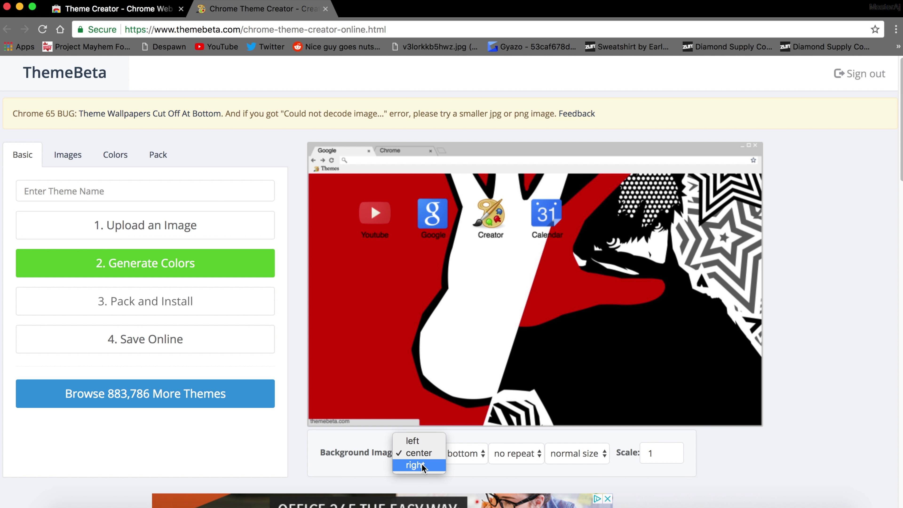
{"action": "left_click", "coordinate": [423, 466]}
{"action": "left_click", "coordinate": [422, 462]}
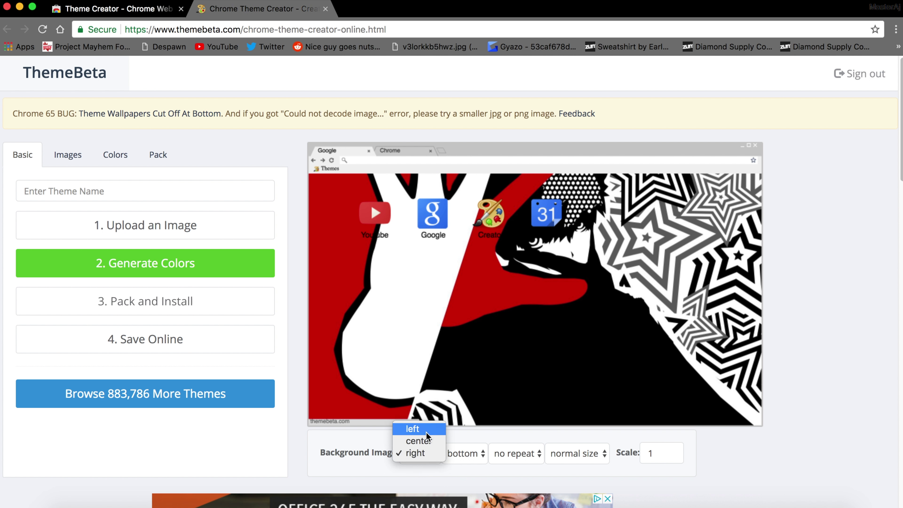
{"action": "left_click", "coordinate": [427, 432]}
{"action": "left_click", "coordinate": [421, 450]}
{"action": "left_click", "coordinate": [436, 465]}
Try top vertical alignment for the background image and return it to bottom
{"action": "left_click", "coordinate": [475, 458]}
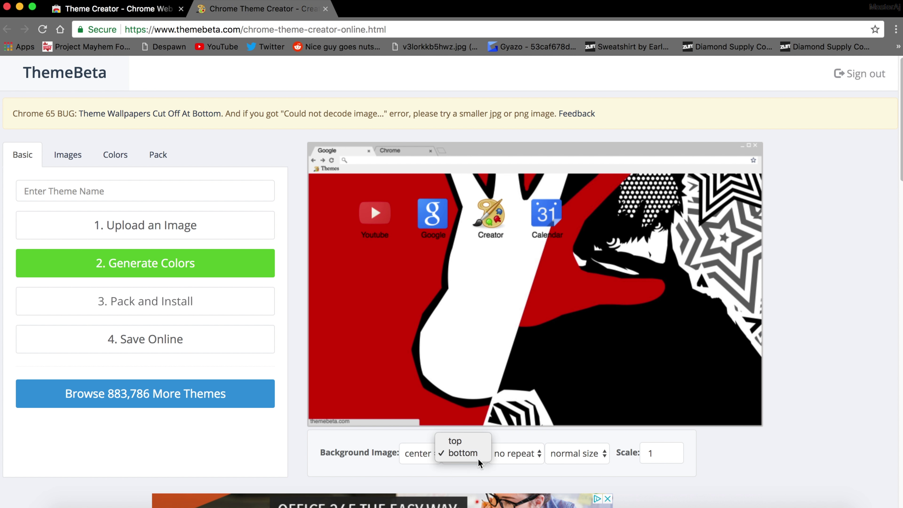
{"action": "left_click", "coordinate": [475, 443]}
{"action": "left_click", "coordinate": [470, 460]}
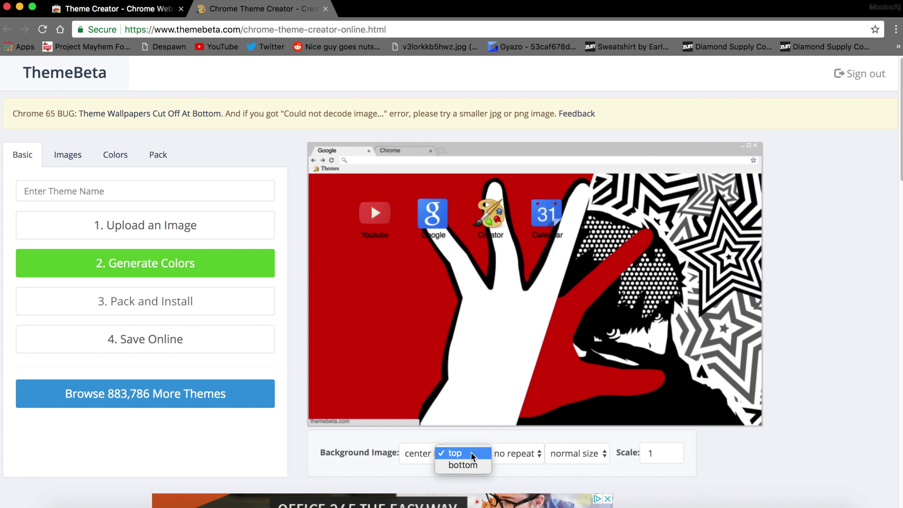
{"action": "left_click", "coordinate": [468, 464]}
Try the fit to screen size for the background image and settle on fill screen
{"action": "left_click", "coordinate": [580, 452]}
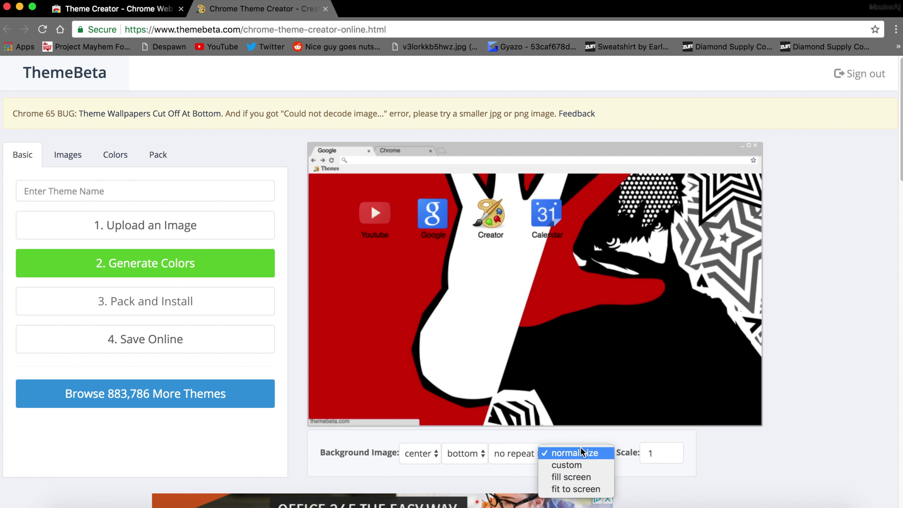
{"action": "left_click", "coordinate": [576, 490]}
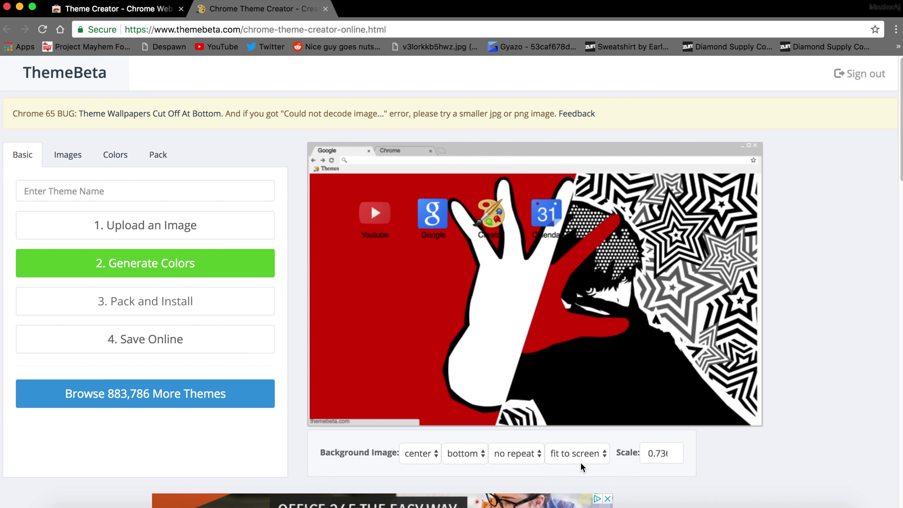
{"action": "left_click", "coordinate": [582, 455]}
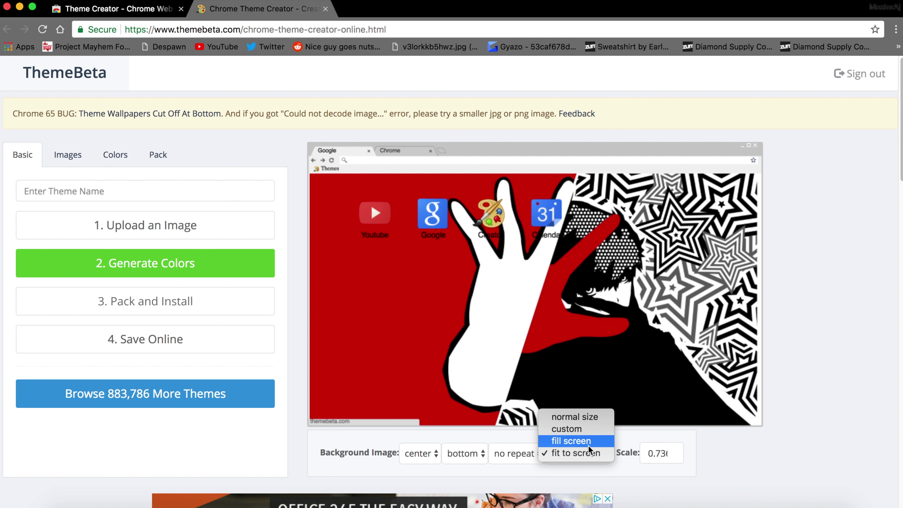
{"action": "left_click", "coordinate": [589, 446]}
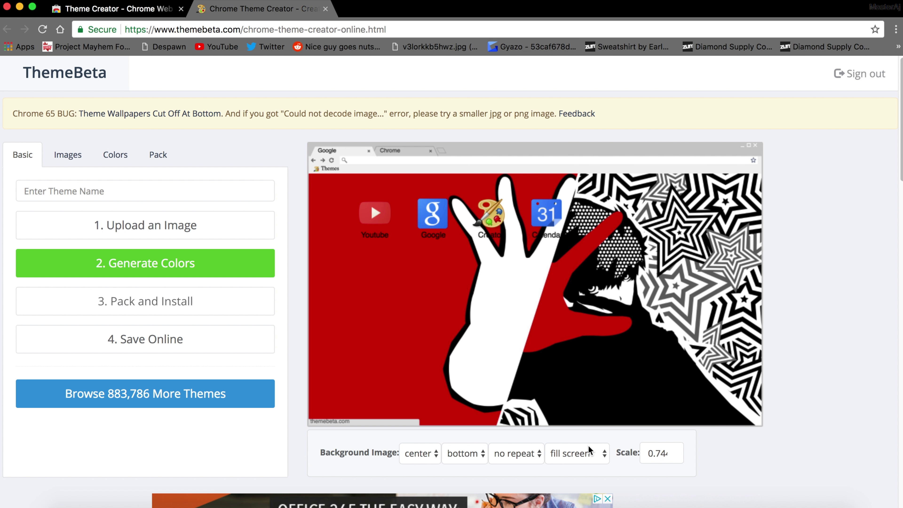
Load 2018-02-10_22.07.54.png from the Desktop as the theme's Frame image
{"action": "left_click", "coordinate": [52, 156]}
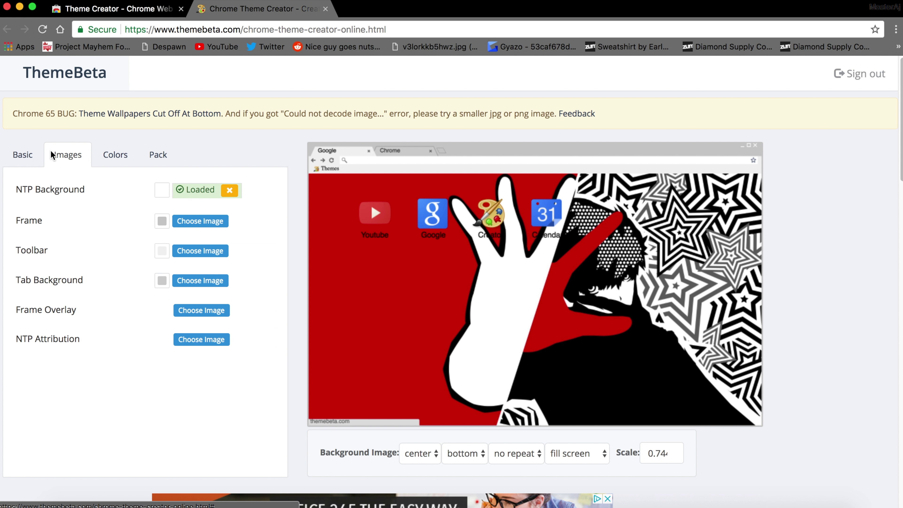
{"action": "mouse_move", "coordinate": [156, 196]}
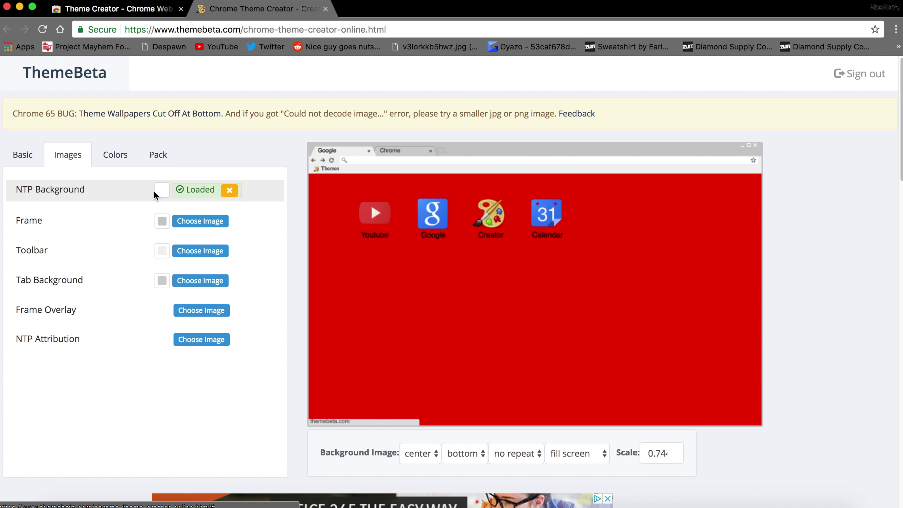
{"action": "left_click", "coordinate": [200, 221]}
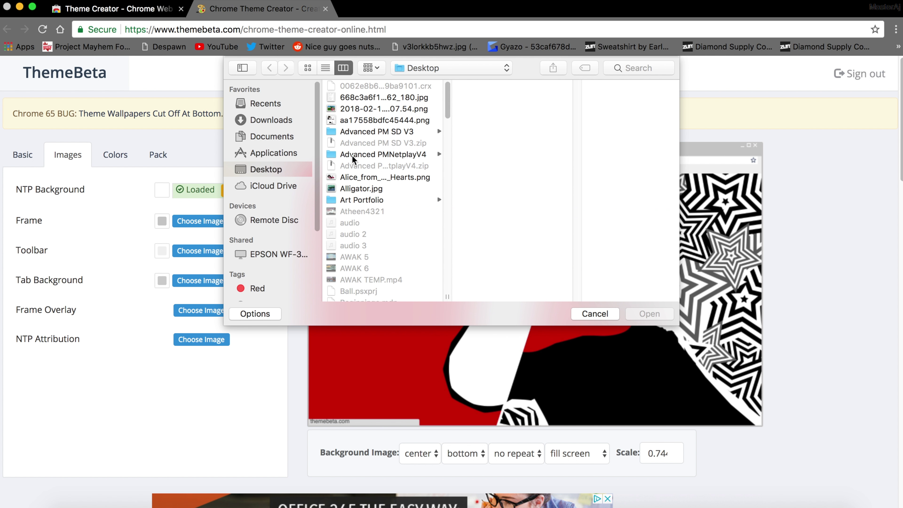
{"action": "left_click", "coordinate": [349, 109]}
{"action": "scroll", "coordinate": [349, 114], "scroll_direction": "down", "scroll_amount": 10}
{"action": "scroll", "coordinate": [349, 118], "scroll_direction": "up", "scroll_amount": 8}
{"action": "scroll", "coordinate": [351, 120], "scroll_direction": "up", "scroll_amount": 3}
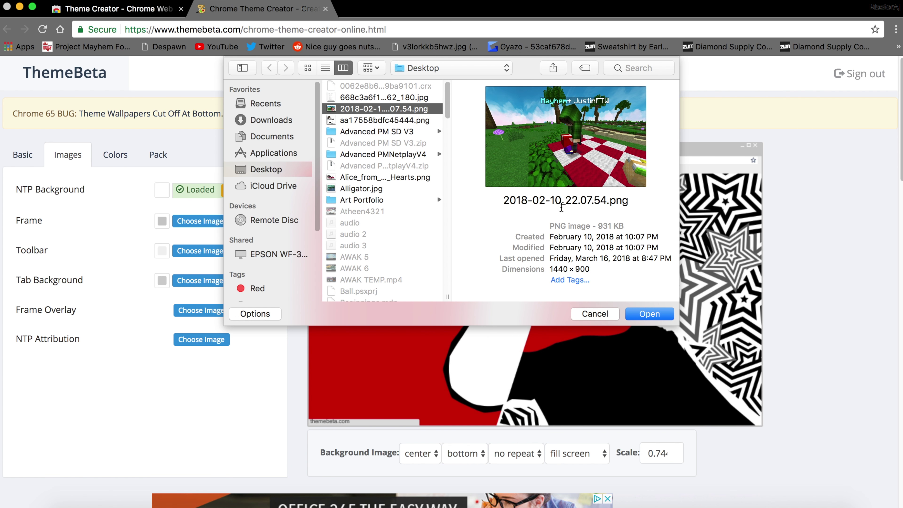
{"action": "left_click", "coordinate": [644, 314]}
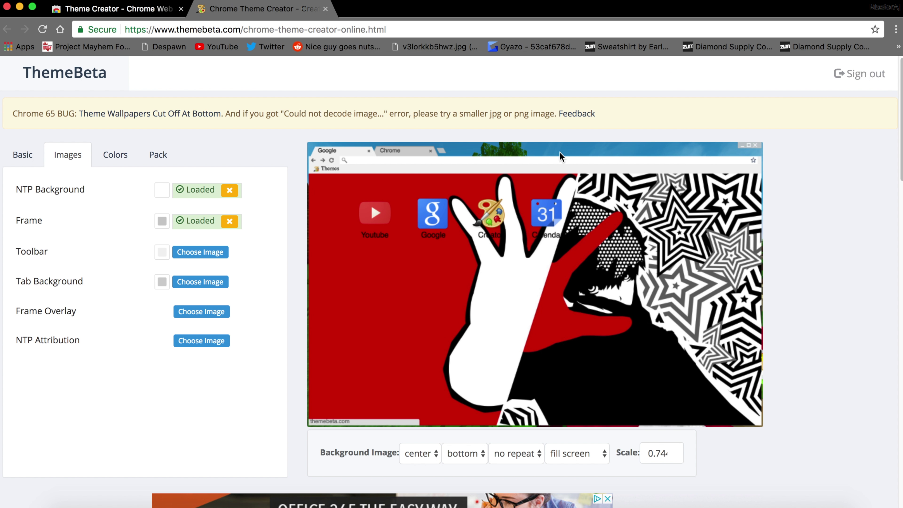
Set the theme's Toolbar color to black
{"action": "left_click", "coordinate": [162, 252]}
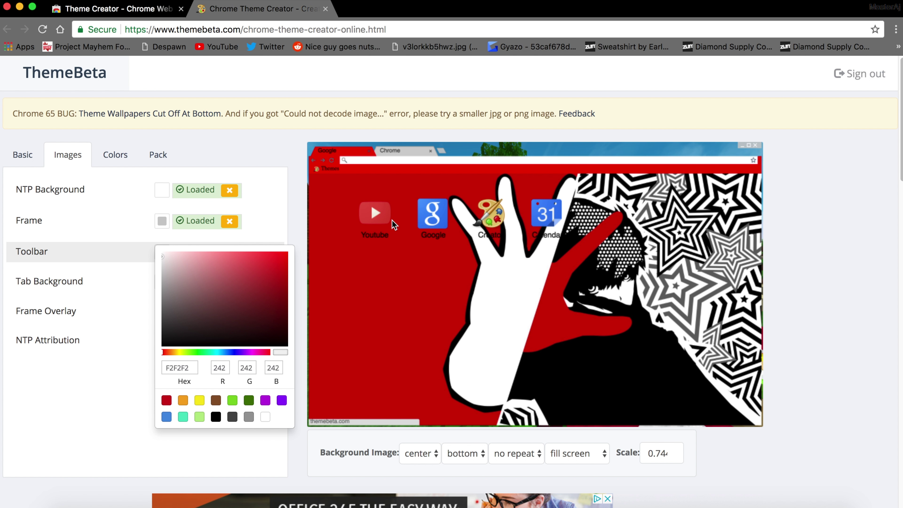
{"action": "left_click", "coordinate": [92, 334]}
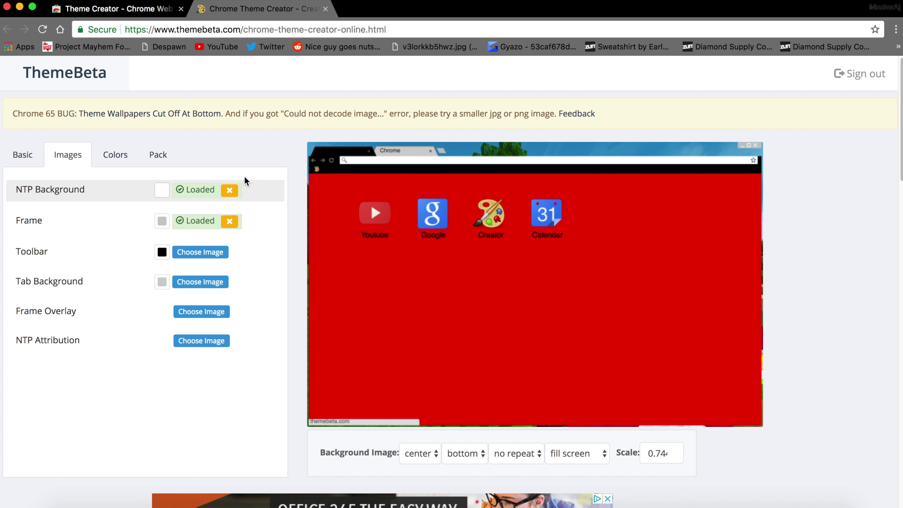
Set the Status Bar color to black using the hex value 00000
{"action": "left_click", "coordinate": [128, 156]}
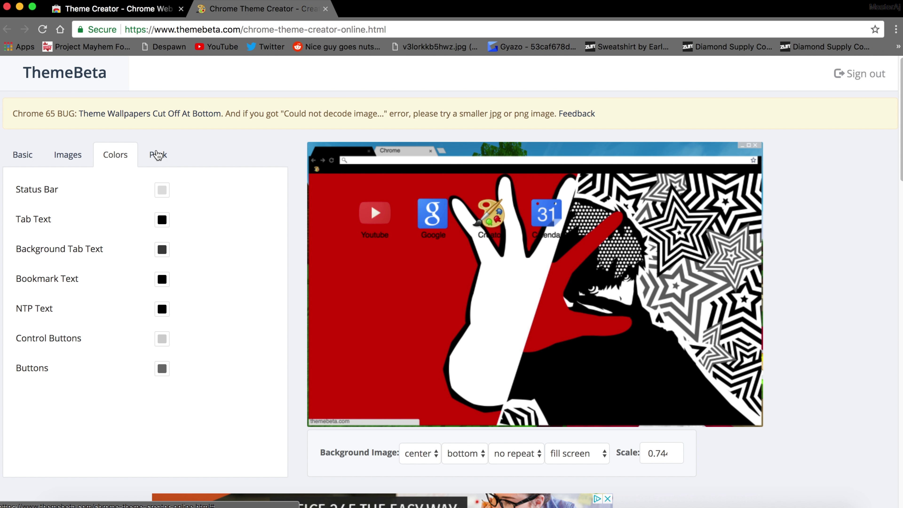
{"action": "left_click", "coordinate": [162, 189]}
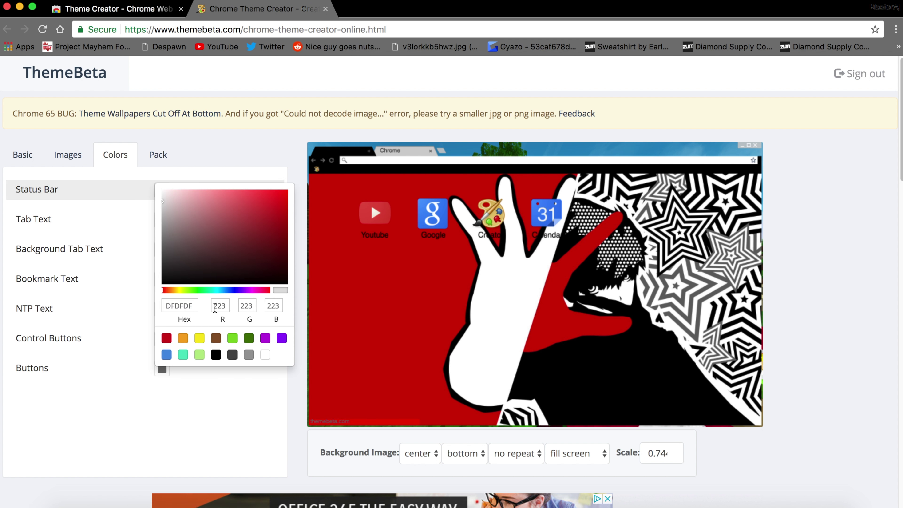
{"action": "double_click", "coordinate": [198, 309]}
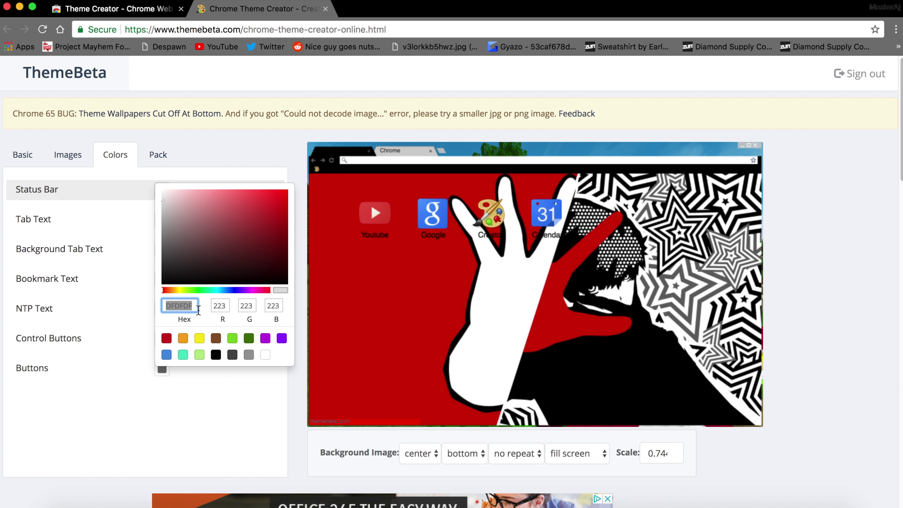
{"action": "type", "text": "00000"}
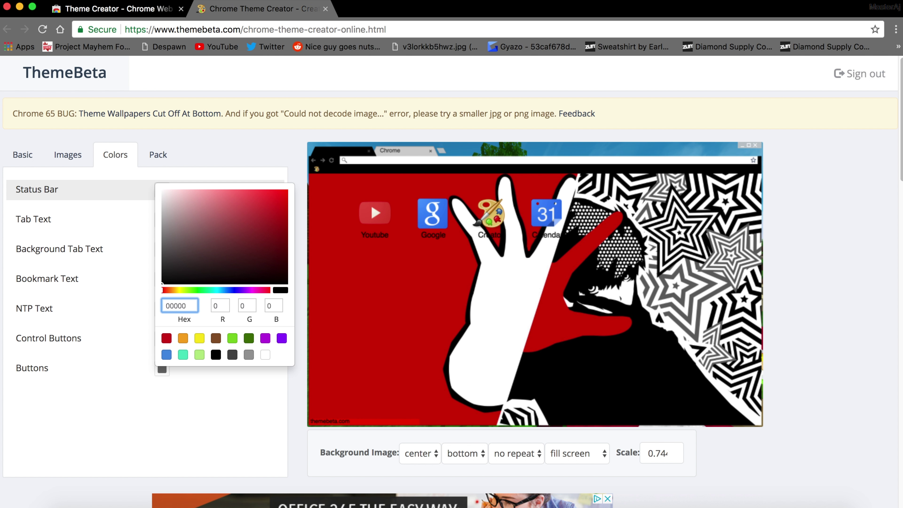
{"action": "left_click", "coordinate": [203, 159]}
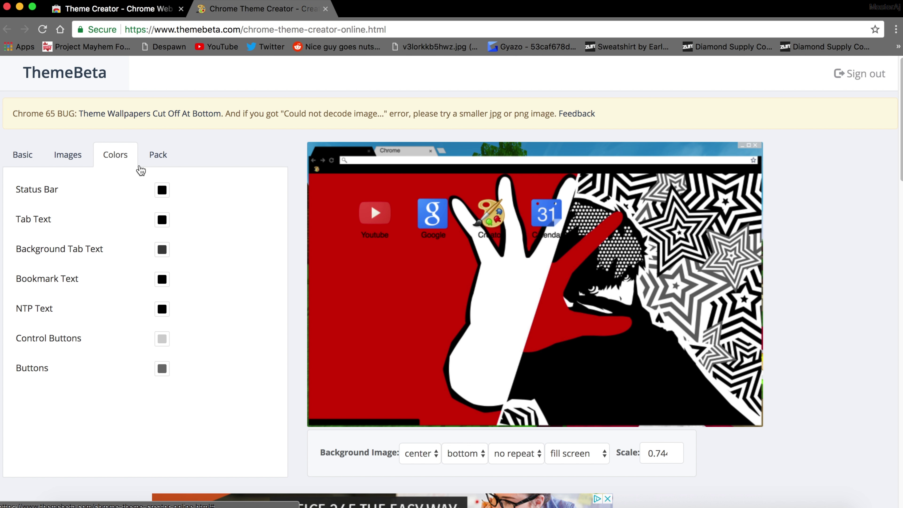
Save the theme online as "weeb trash" with Private visibility in the Anime category
{"action": "left_click", "coordinate": [153, 160]}
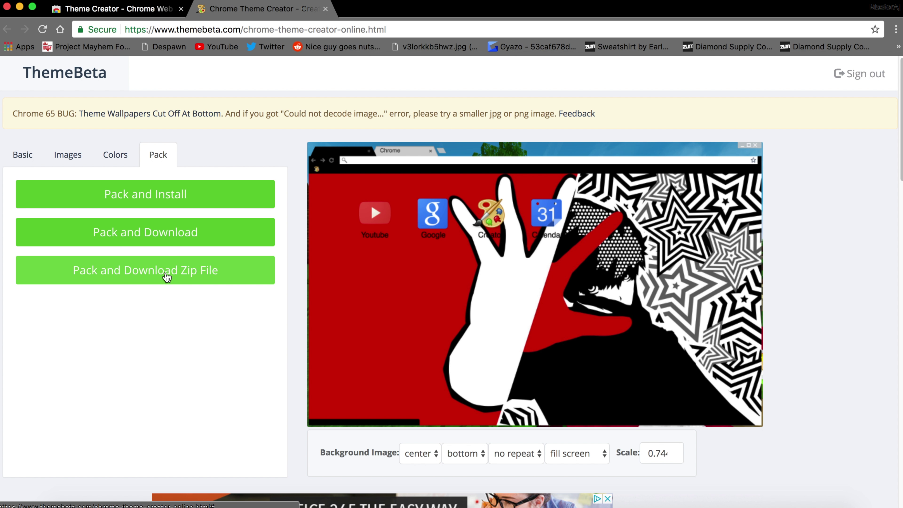
{"action": "left_click", "coordinate": [25, 156]}
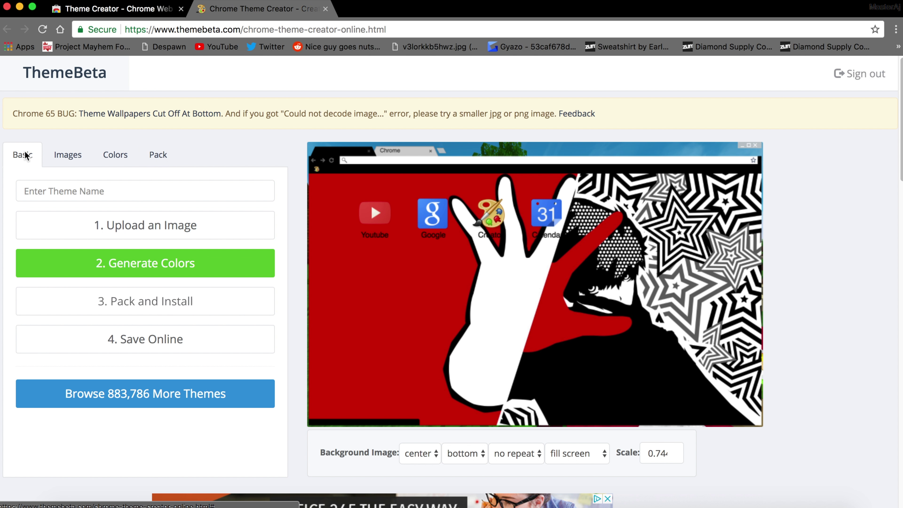
{"action": "left_click", "coordinate": [257, 336]}
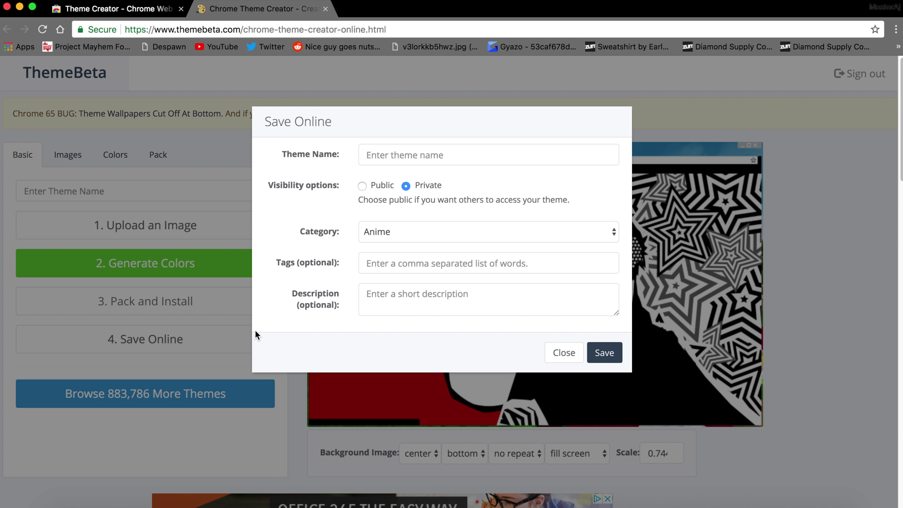
{"action": "left_click", "coordinate": [417, 161]}
{"action": "type", "text": "weeb trash"}
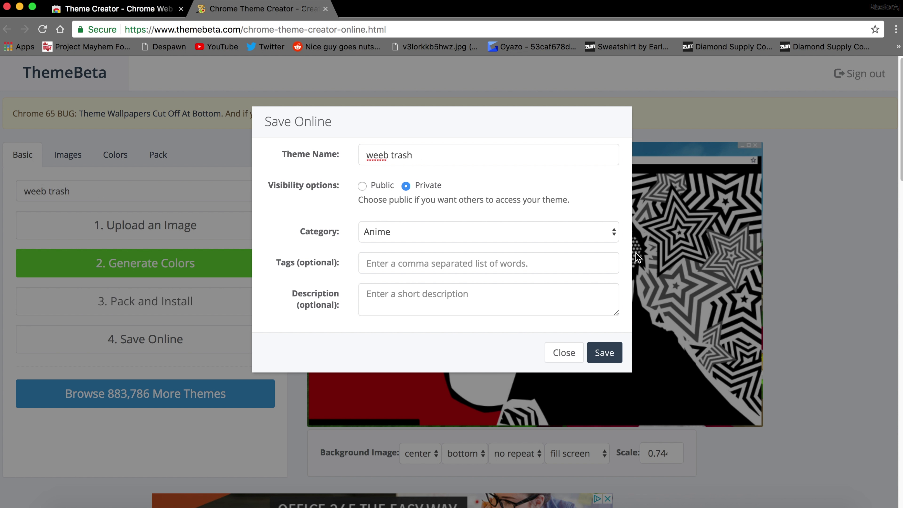
{"action": "left_click", "coordinate": [608, 354]}
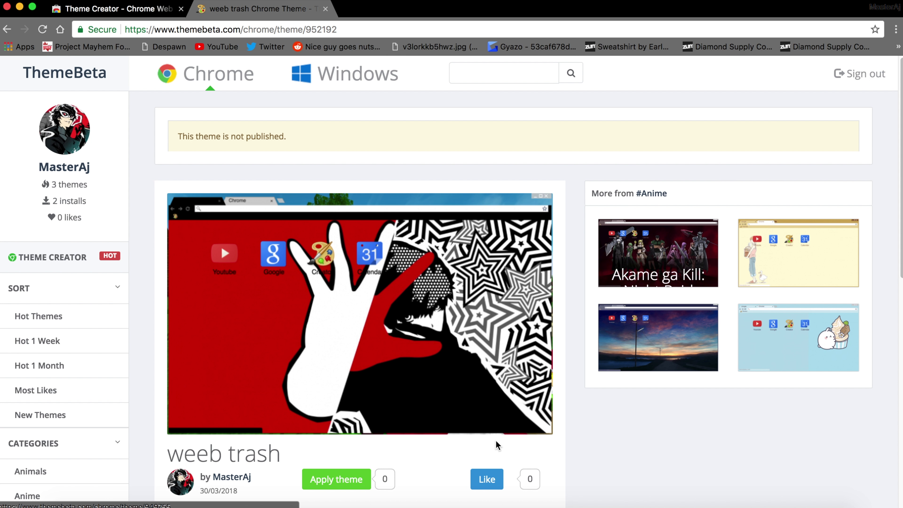
Try to apply the "weeb trash" theme directly from its ThemeBeta page in Chrome and discard the download
{"action": "scroll", "coordinate": [397, 300], "scroll_direction": "down", "scroll_amount": 4}
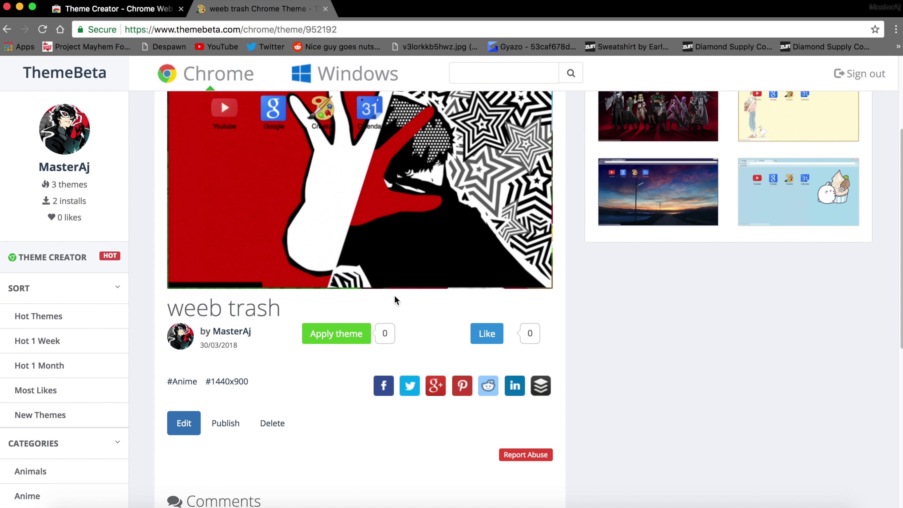
{"action": "scroll", "coordinate": [397, 301], "scroll_direction": "up", "scroll_amount": 2}
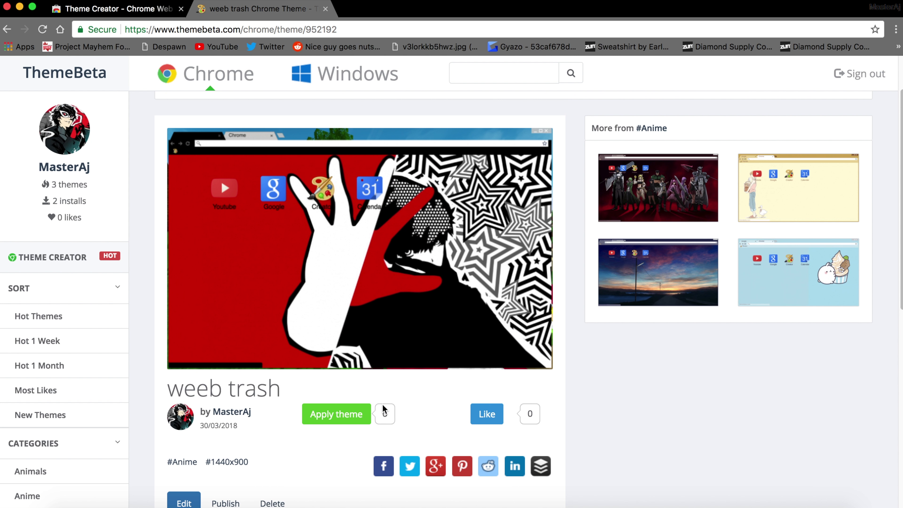
{"action": "left_click", "coordinate": [331, 423]}
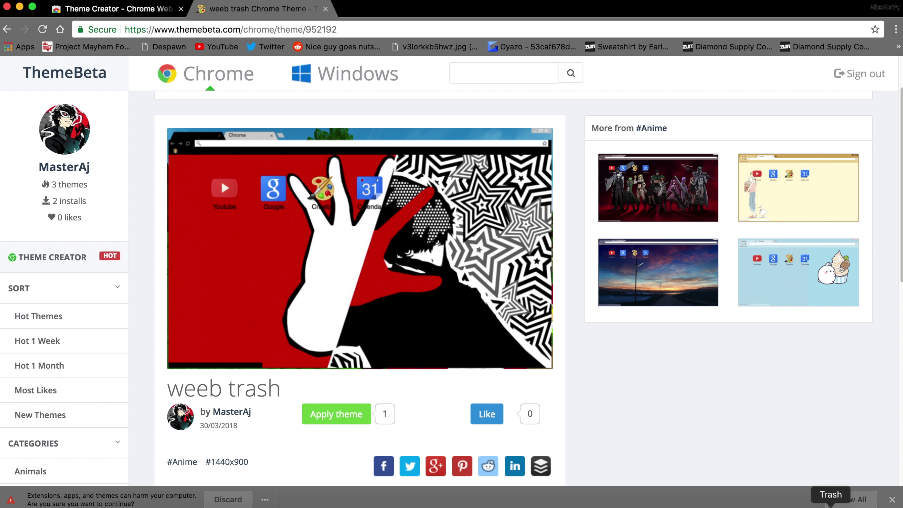
{"action": "left_click", "coordinate": [798, 486]}
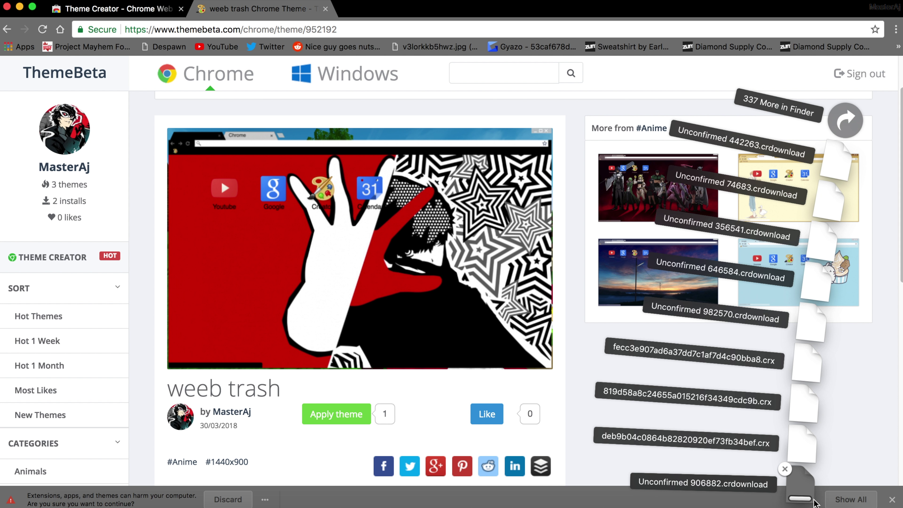
{"action": "left_click_drag", "start_coordinate": [815, 503], "coordinate": [781, 474]}
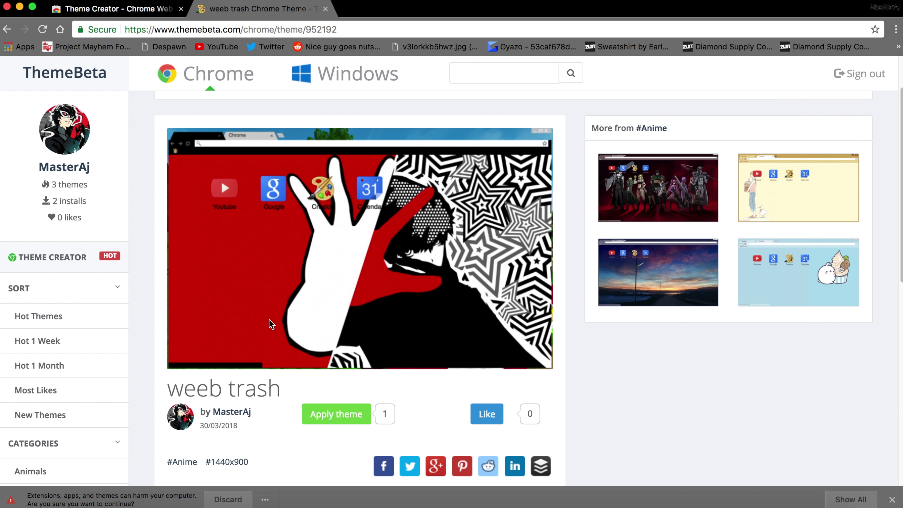
{"action": "left_click", "coordinate": [232, 500]}
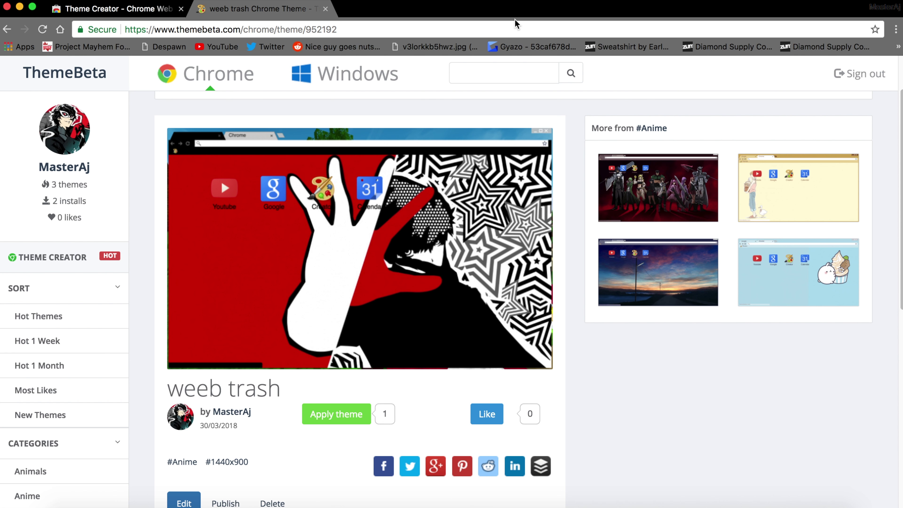
{"action": "left_click", "coordinate": [516, 32]}
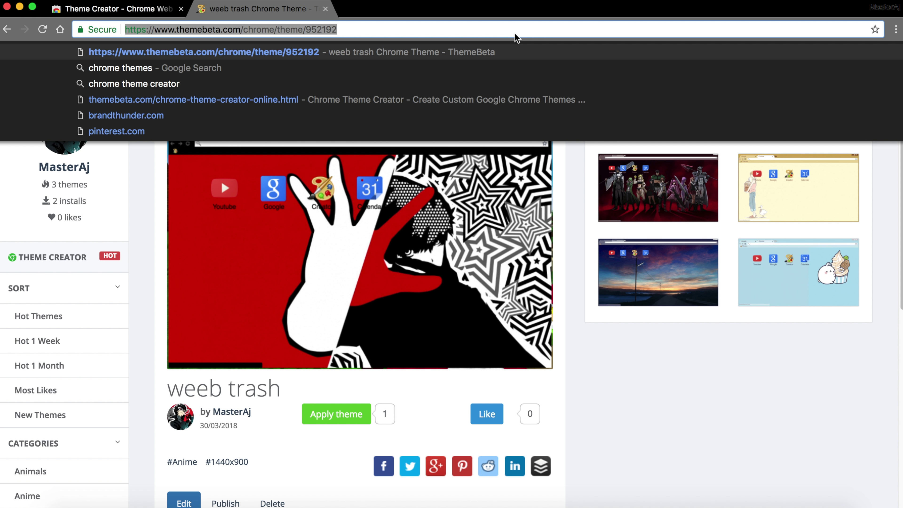
{"action": "left_click", "coordinate": [788, 395]}
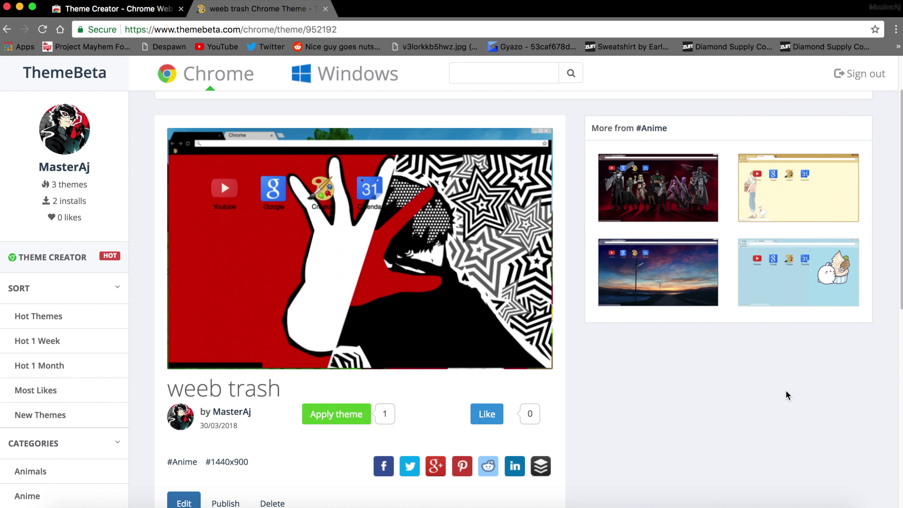
{"action": "right_click", "coordinate": [766, 105]}
{"action": "left_click", "coordinate": [732, 113]}
{"action": "key", "text": "super+space"}
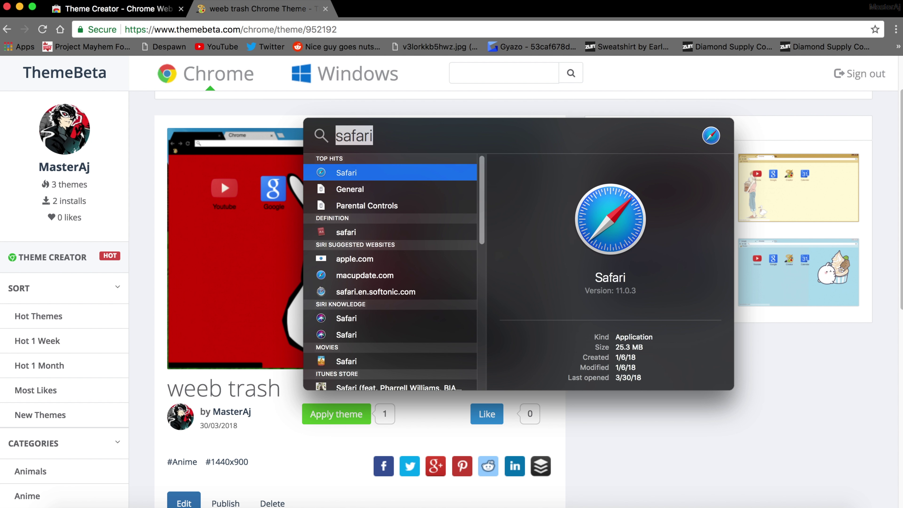
{"action": "double_click", "coordinate": [410, 171]}
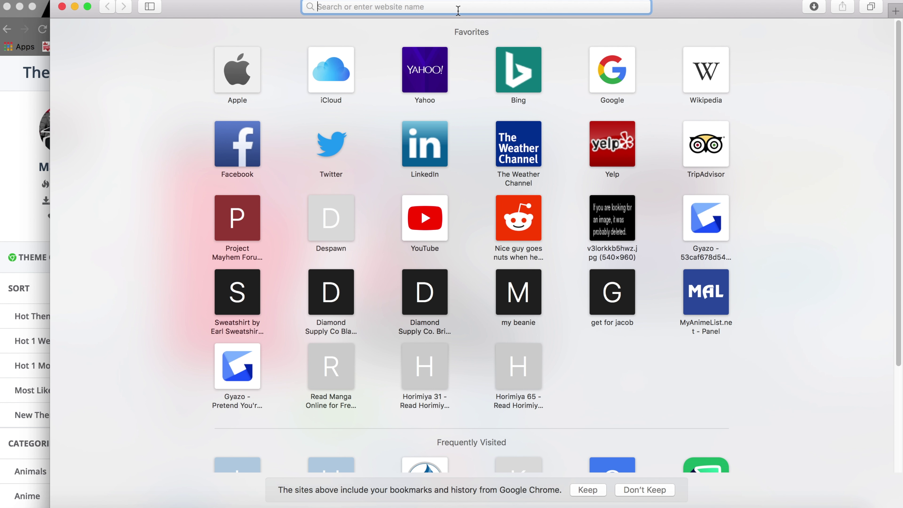
{"action": "type", "text": "https://www.themebeta.com/chrome/theme/952192"}
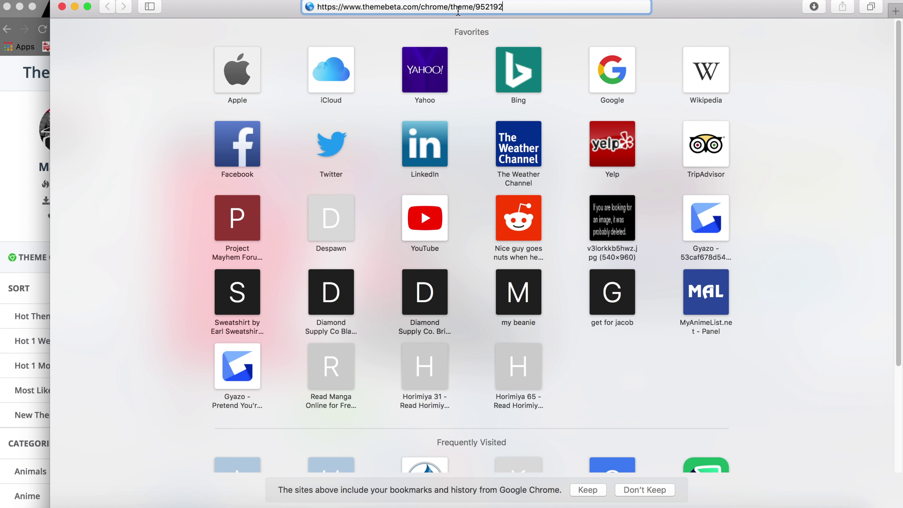
{"action": "left_click", "coordinate": [1, 97]}
{"action": "left_click", "coordinate": [462, 29]}
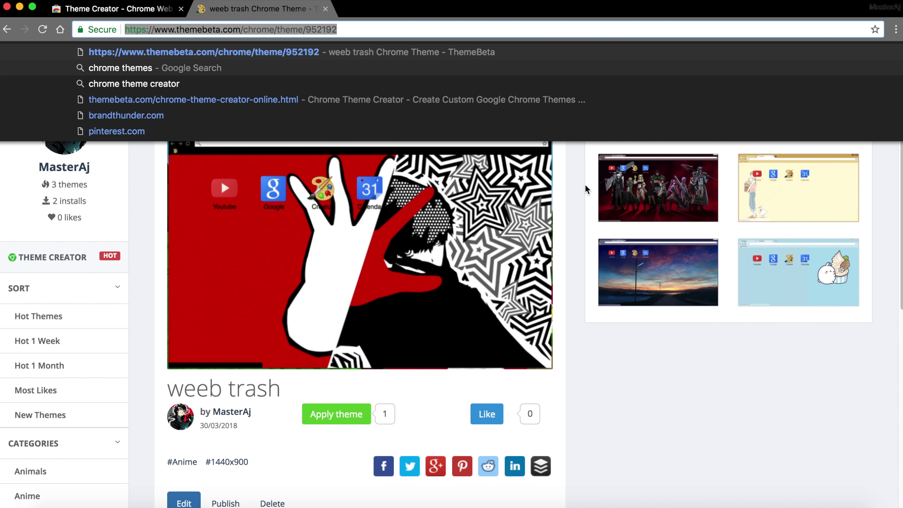
{"action": "left_click", "coordinate": [766, 504]}
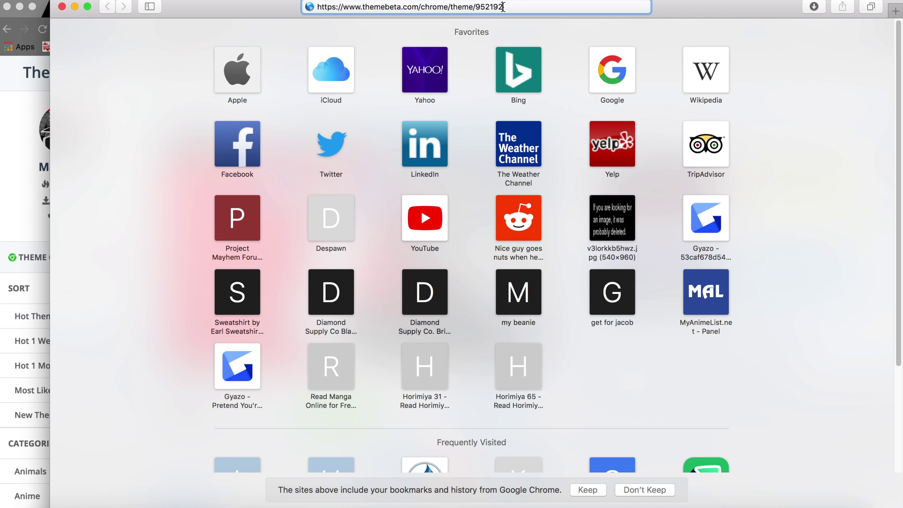
{"action": "key", "text": "Return"}
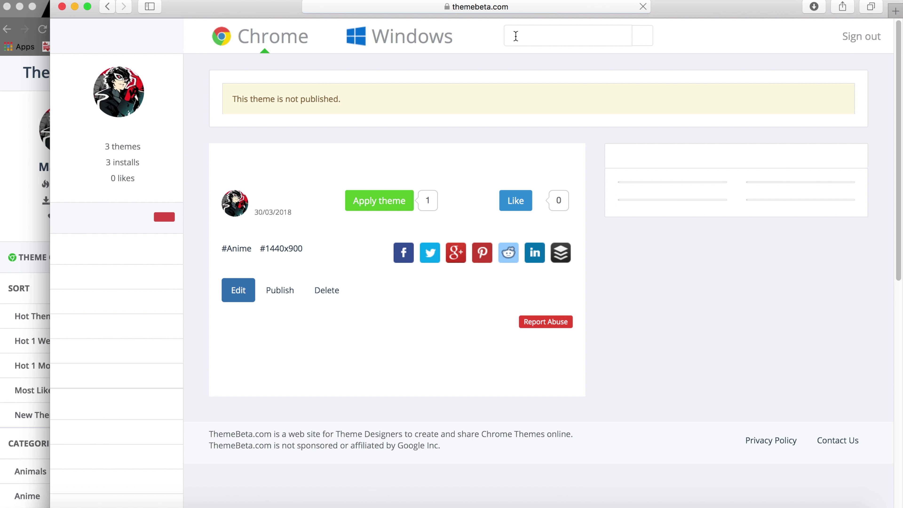
Download the "weeb trash" theme file from its ThemeBeta page in Safari with Apply theme
{"action": "scroll", "coordinate": [445, 192], "scroll_direction": "down", "scroll_amount": 2}
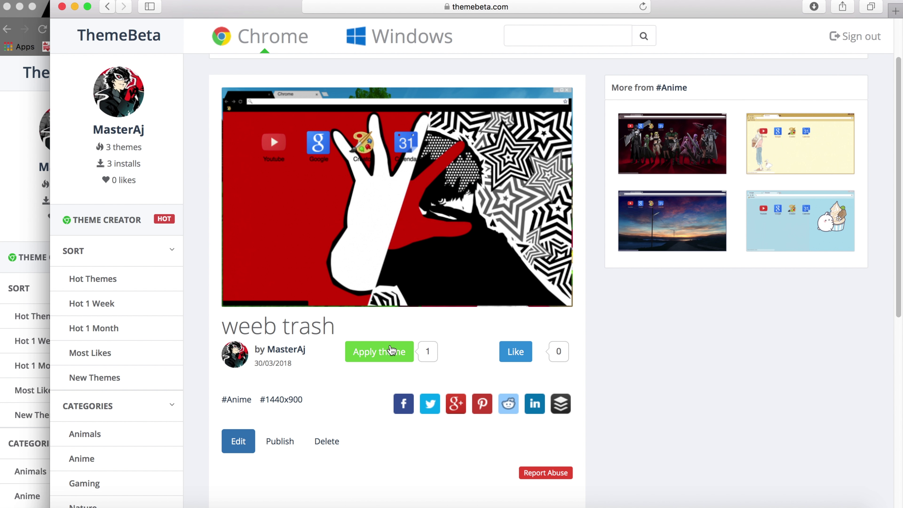
{"action": "left_click", "coordinate": [391, 350]}
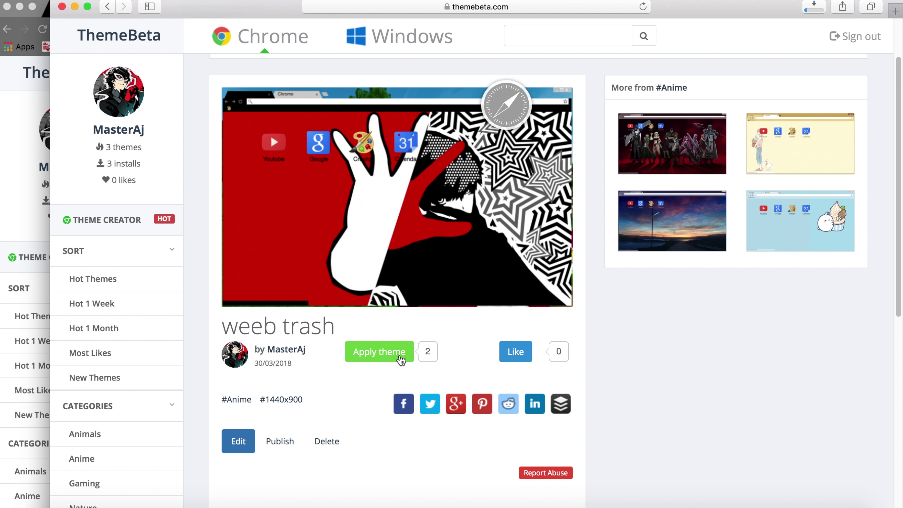
{"action": "scroll", "coordinate": [585, 49], "scroll_direction": "up", "scroll_amount": 2}
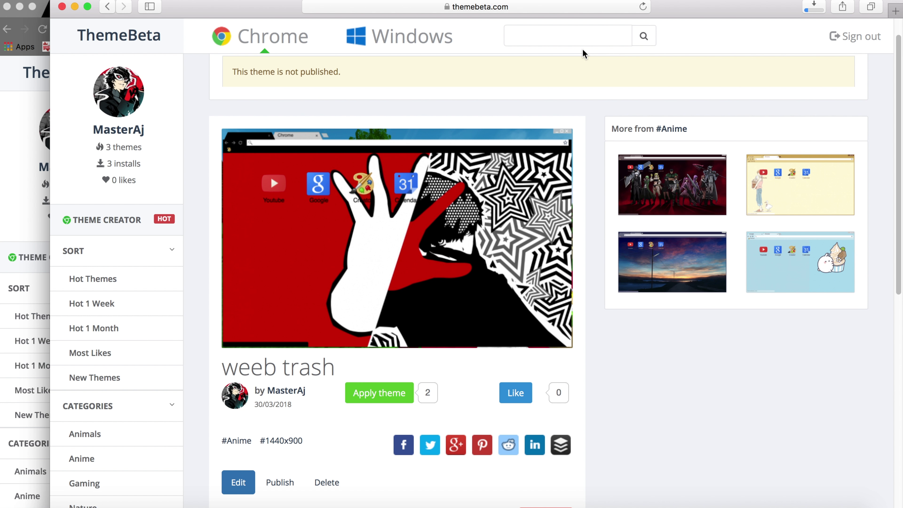
{"action": "scroll", "coordinate": [425, 70], "scroll_direction": "down", "scroll_amount": 10}
{"action": "scroll", "coordinate": [423, 76], "scroll_direction": "up", "scroll_amount": 10}
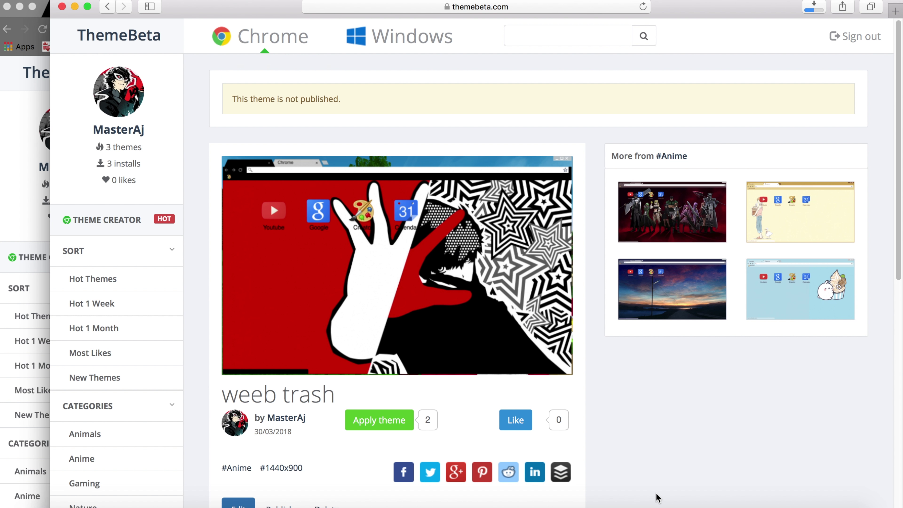
Locate the downloaded 1677111d7ad9d59a127e29a428661451.crx file among the downloads and quit Safari to return to Chrome
{"action": "left_click", "coordinate": [824, 496]}
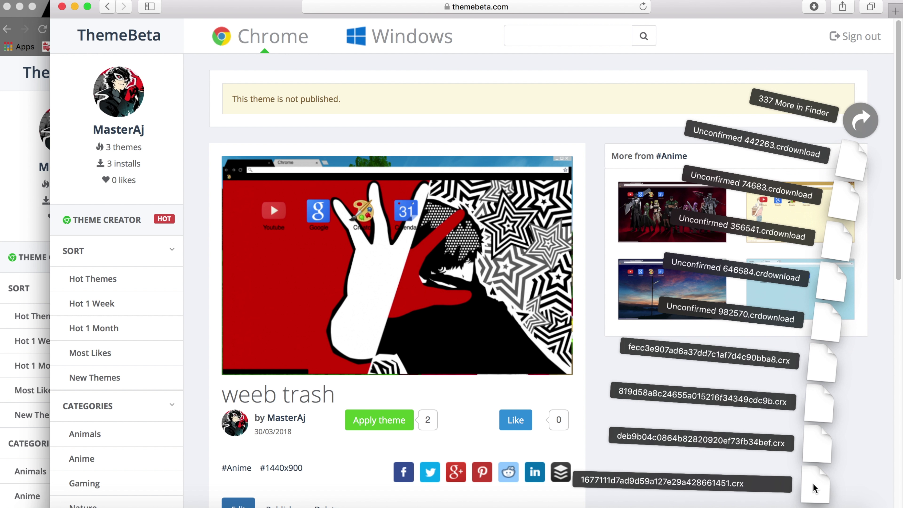
{"action": "left_click", "coordinate": [814, 488]}
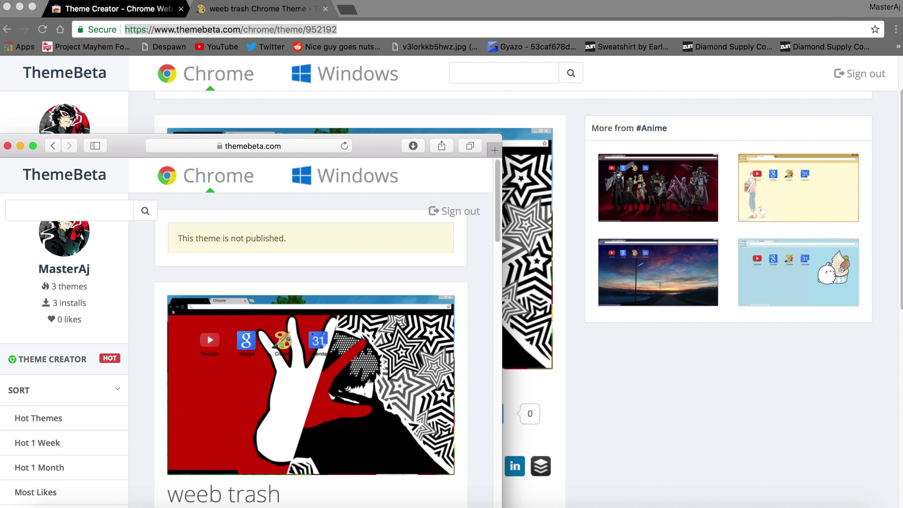
{"action": "left_click", "coordinate": [41, 4]}
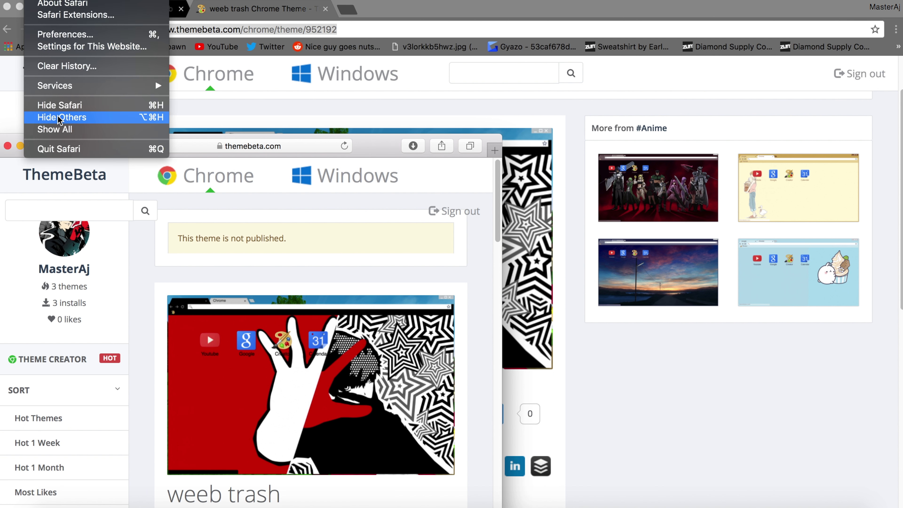
{"action": "left_click", "coordinate": [62, 147]}
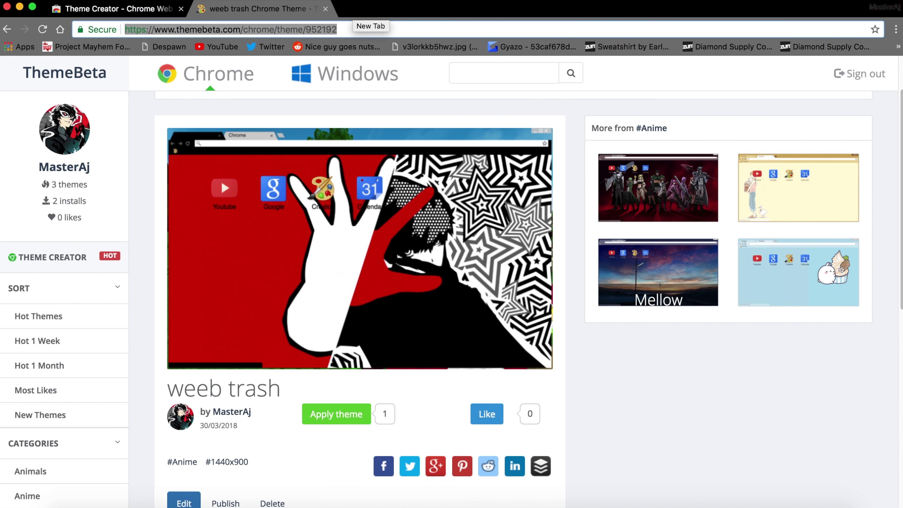
Try to install the theme by opening the downloaded .crx file directly, and discard the resulting Chrome download
{"action": "left_click", "coordinate": [796, 504]}
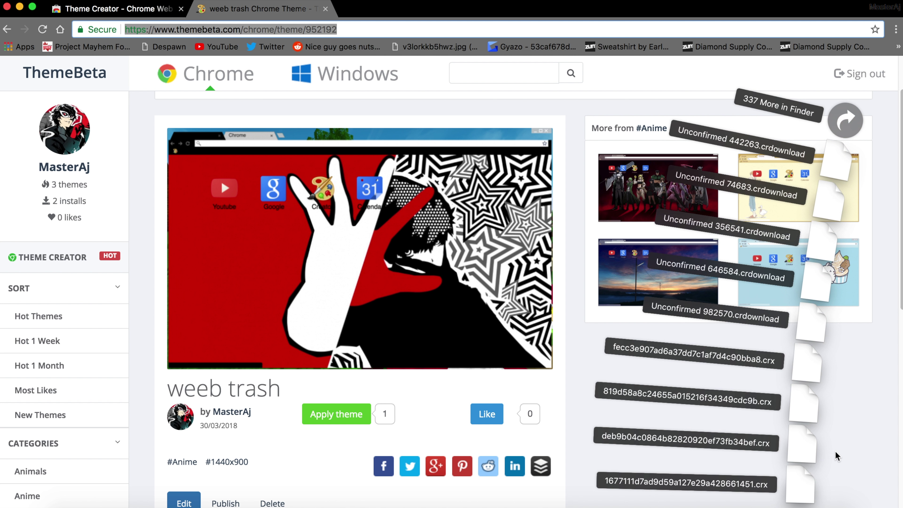
{"action": "left_click", "coordinate": [805, 482]}
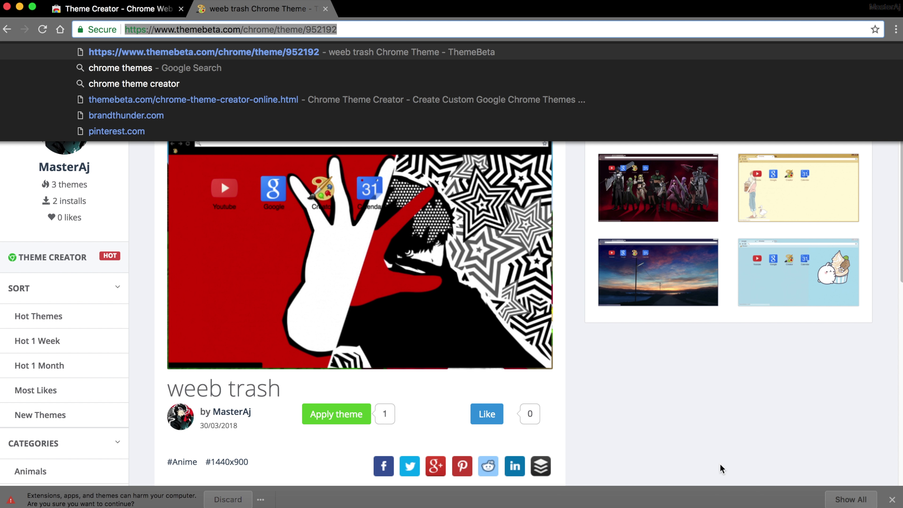
{"action": "left_click", "coordinate": [547, 455]}
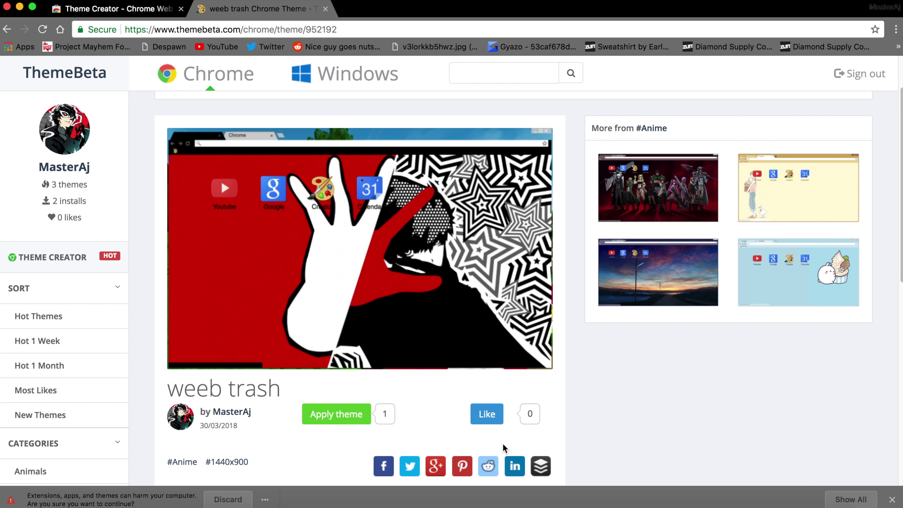
{"action": "left_click", "coordinate": [227, 500]}
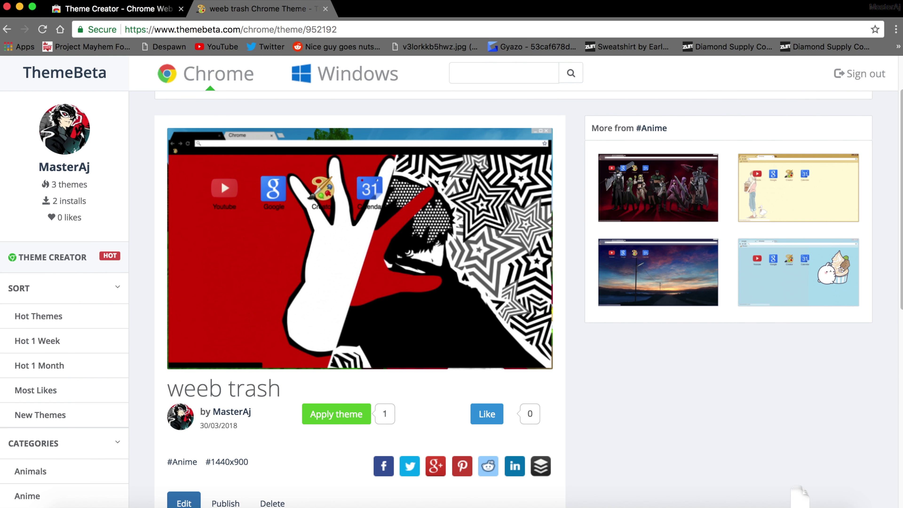
Open Chrome's Extensions page at chrome://extensions in a new tab
{"action": "left_click", "coordinate": [346, 8]}
{"action": "type", "text": "chrome"}
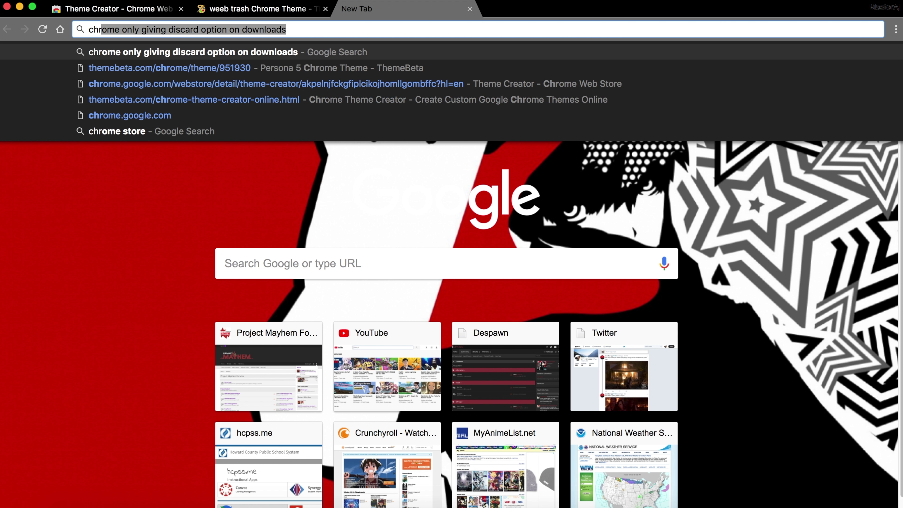
{"action": "type", "text": "://ex"}
{"action": "key", "text": "Return"}
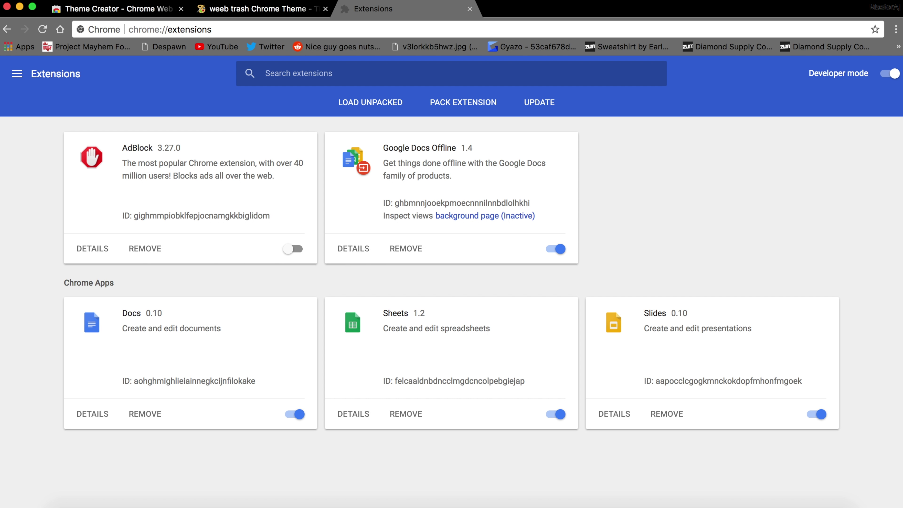
Install the "weeb trash" theme by adding 1677111d7ad9d59a127e29a428661451.crx from the downloads to the Extensions page
{"action": "left_click", "coordinate": [801, 487]}
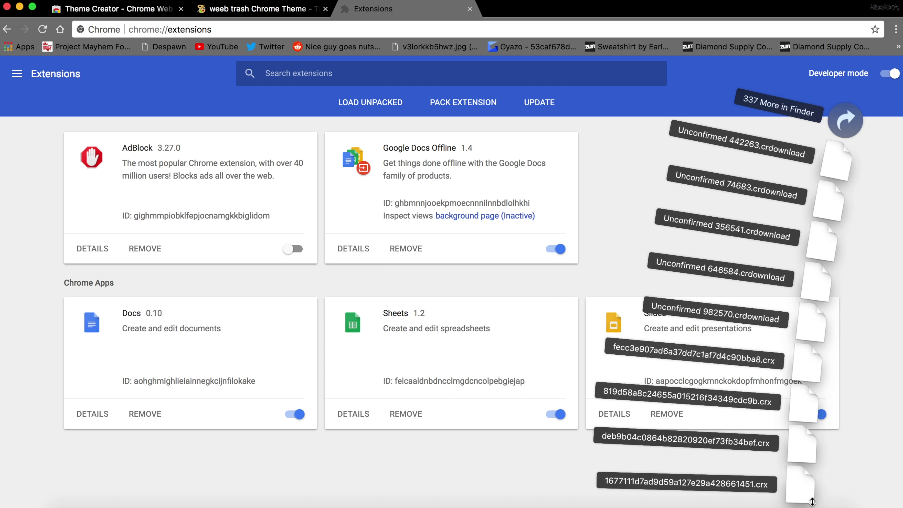
{"action": "left_click_drag", "start_coordinate": [802, 487], "coordinate": [461, 251]}
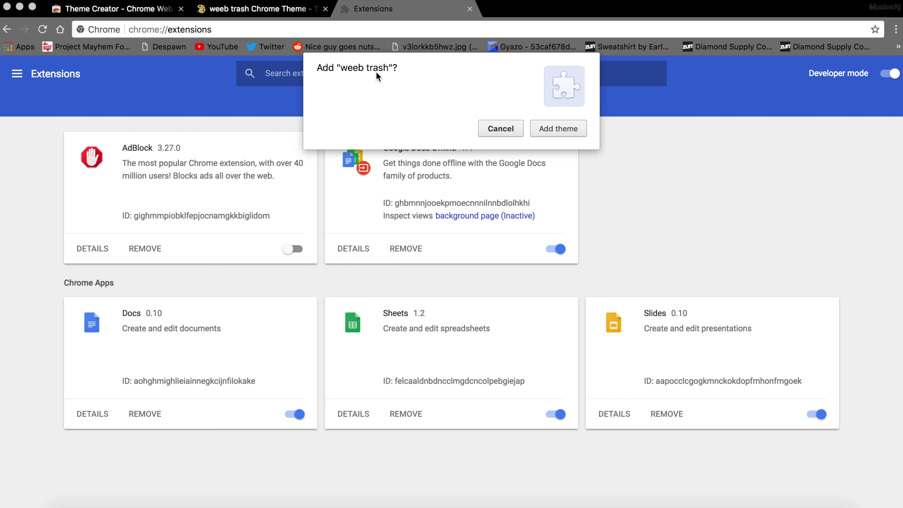
{"action": "left_click", "coordinate": [549, 128]}
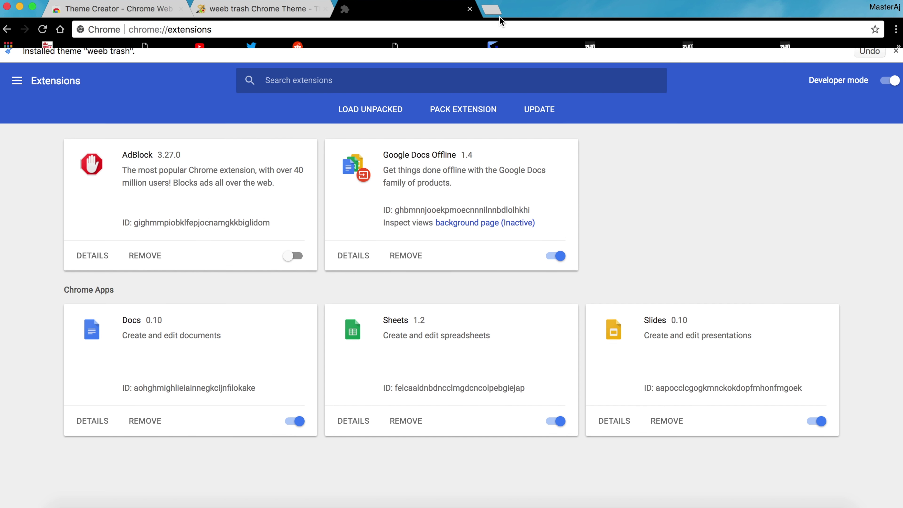
Check the installed theme on a new tab page, and close that tab and the Extensions tab
{"action": "left_click", "coordinate": [494, 9]}
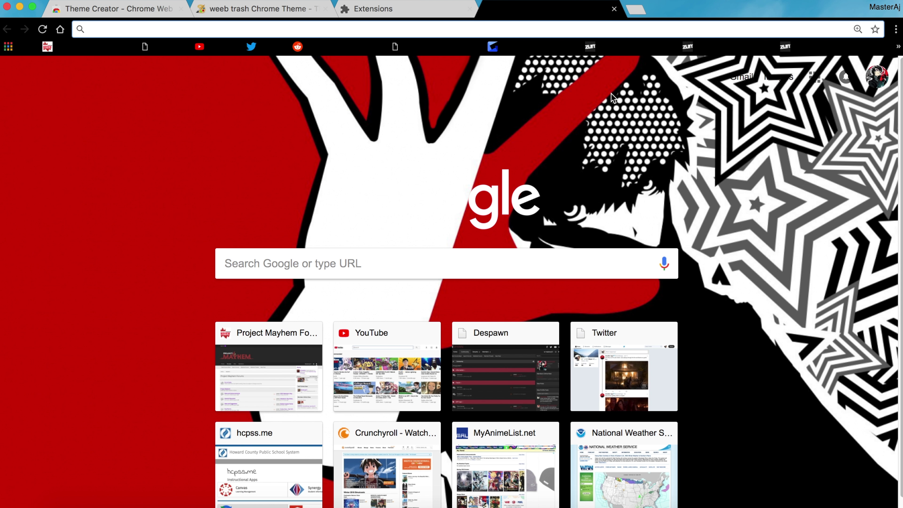
{"action": "left_click", "coordinate": [613, 9]}
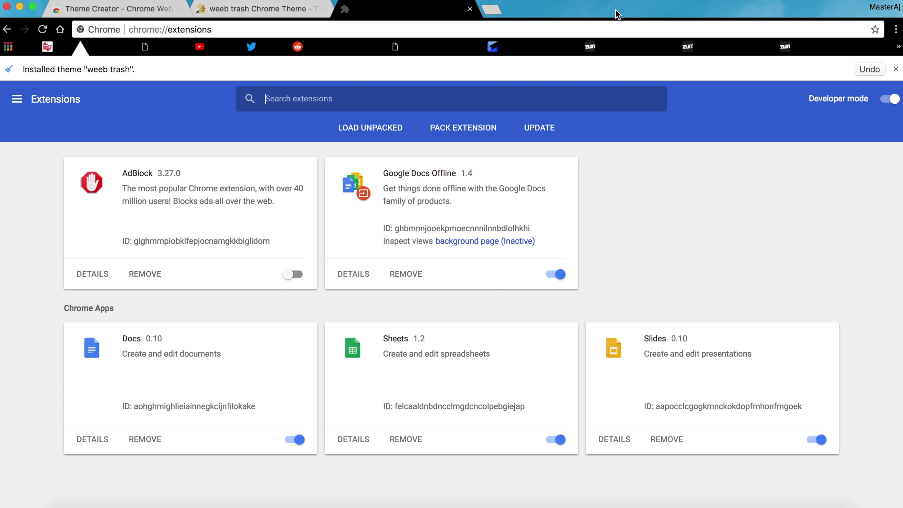
{"action": "left_click", "coordinate": [469, 9]}
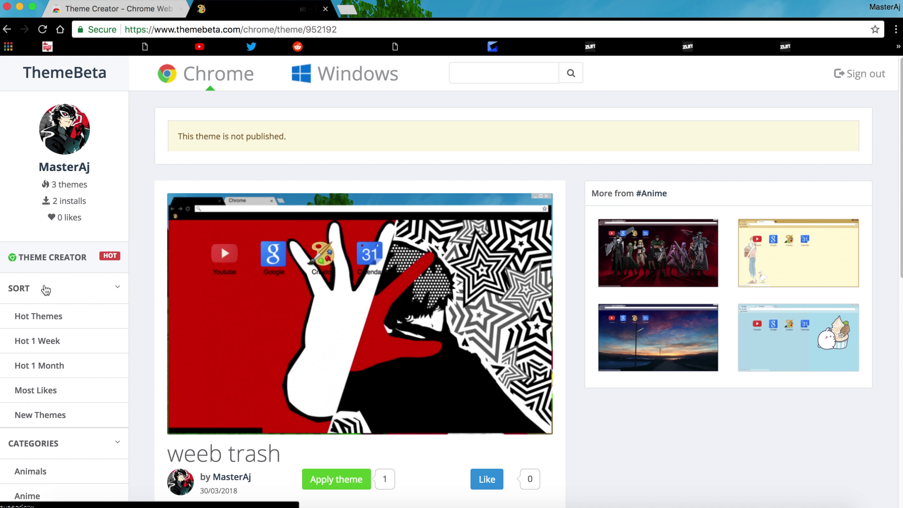
Open the One Direction Theme from the Hot Themes listing
{"action": "left_click", "coordinate": [41, 318]}
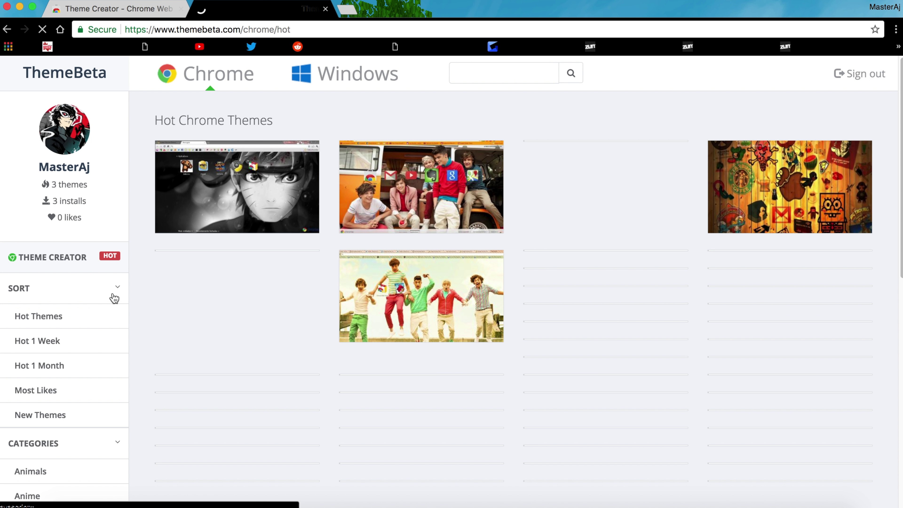
{"action": "scroll", "coordinate": [402, 273], "scroll_direction": "down", "scroll_amount": 1}
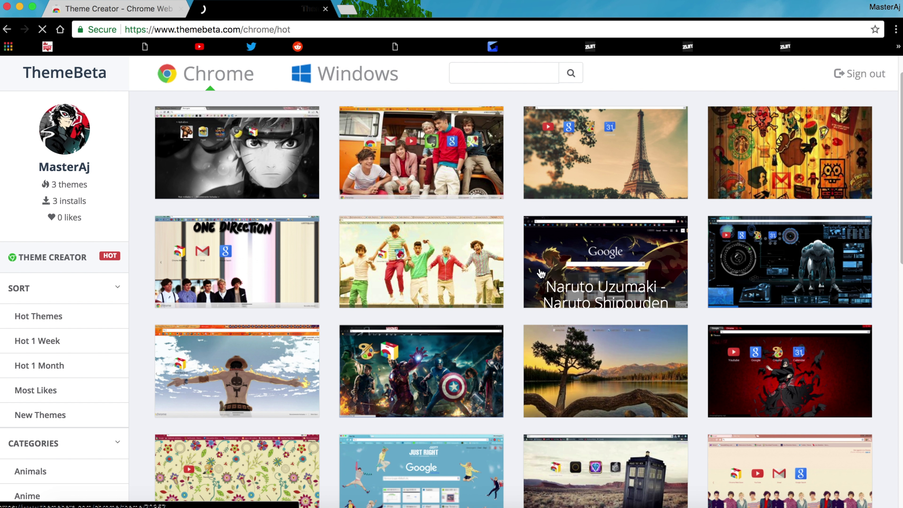
{"action": "left_click", "coordinate": [449, 263]}
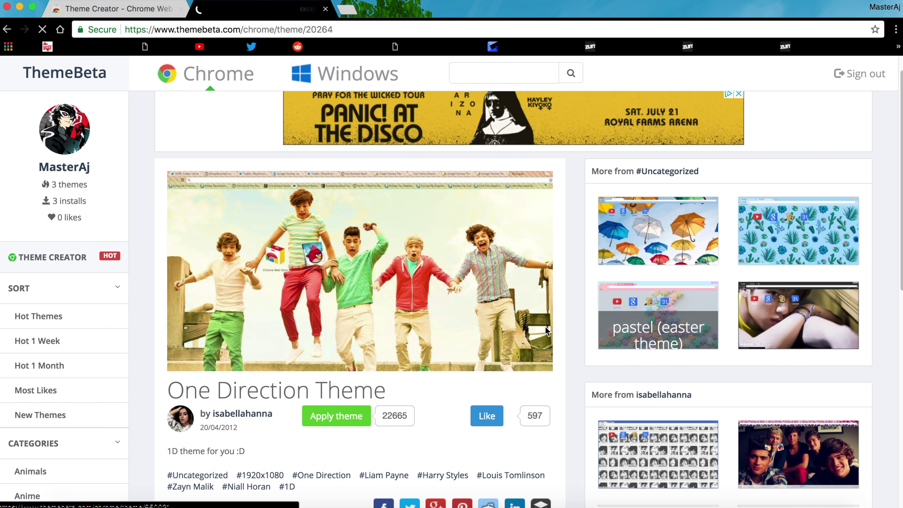
Look through the One Direction Theme page, including its description, tags, related themes and comments
{"action": "scroll", "coordinate": [545, 326], "scroll_direction": "down", "scroll_amount": 1}
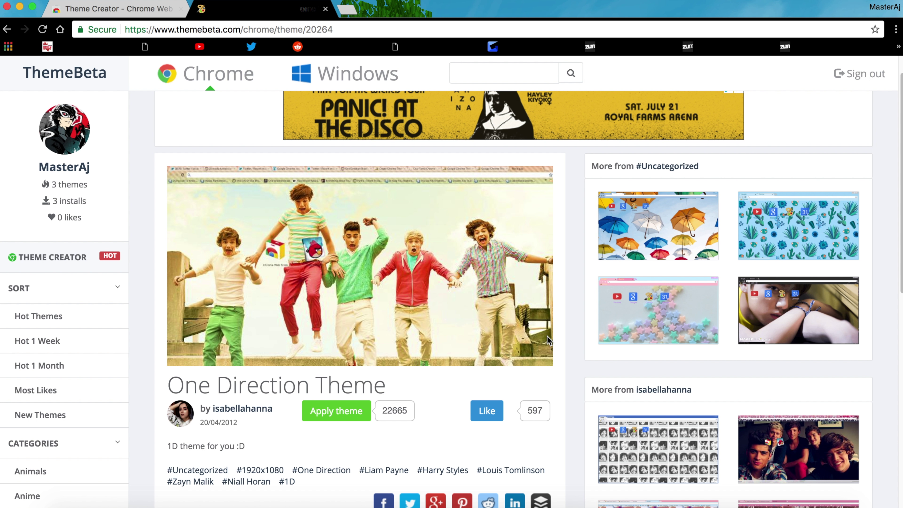
{"action": "scroll", "coordinate": [547, 340], "scroll_direction": "down", "scroll_amount": 5}
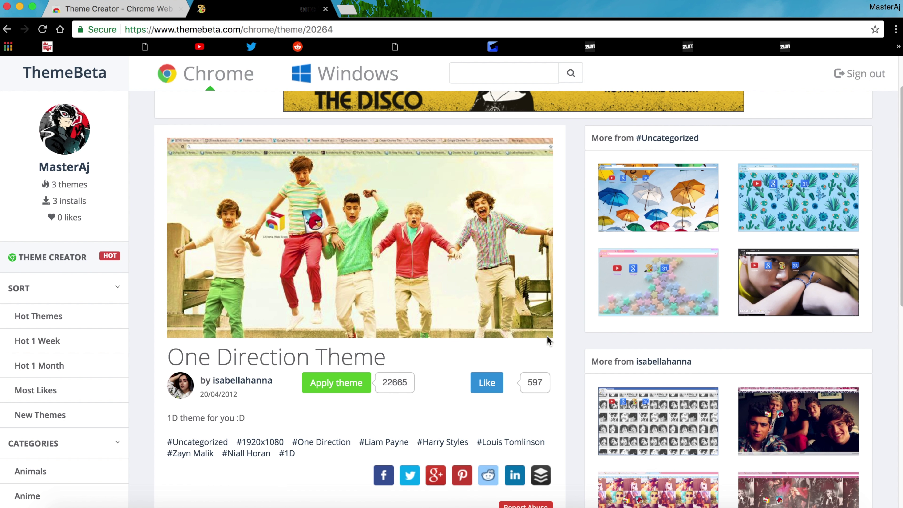
{"action": "scroll", "coordinate": [546, 348], "scroll_direction": "down", "scroll_amount": 8}
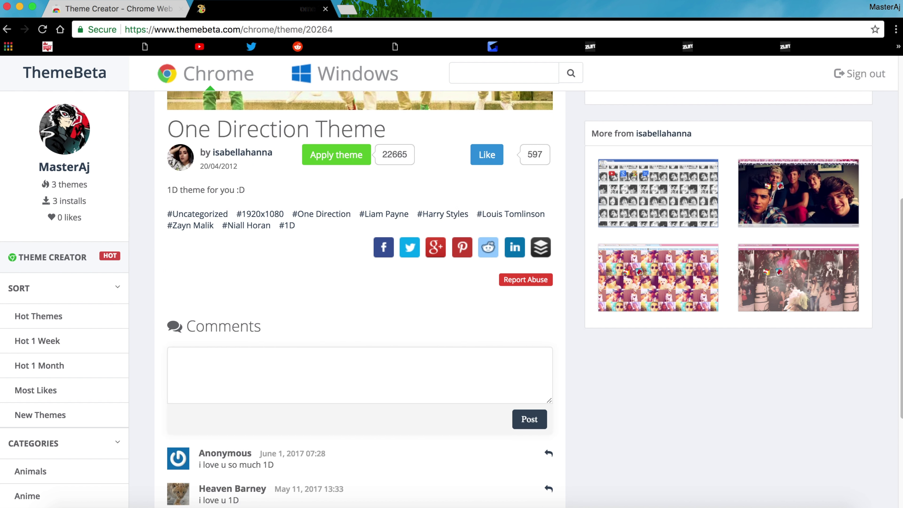
{"action": "mouse_move", "coordinate": [236, 171]}
{"action": "left_mouse_down"}
{"action": "mouse_move", "coordinate": [220, 166]}
{"action": "mouse_move", "coordinate": [236, 167]}
{"action": "left_mouse_up"}
{"action": "scroll", "coordinate": [231, 167], "scroll_direction": "down", "scroll_amount": 2}
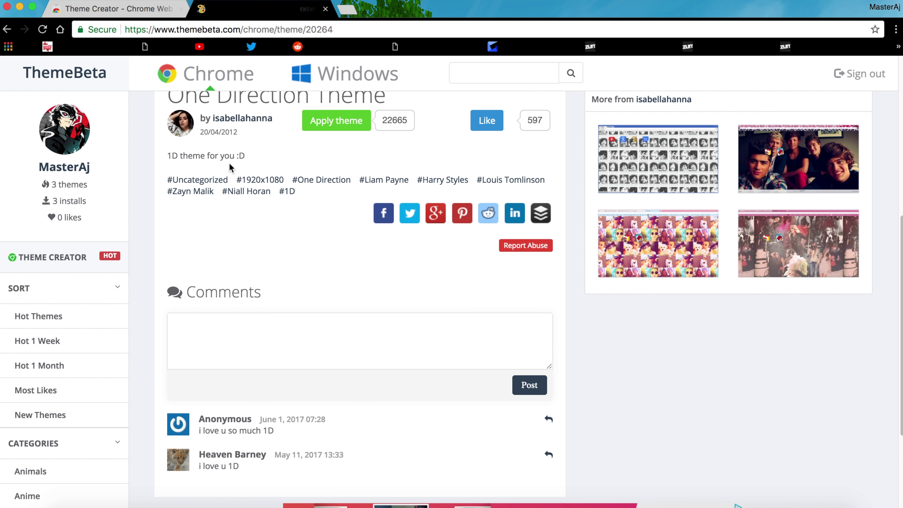
{"action": "scroll", "coordinate": [183, 197], "scroll_direction": "down", "scroll_amount": 8}
{"action": "scroll", "coordinate": [183, 196], "scroll_direction": "up", "scroll_amount": 18}
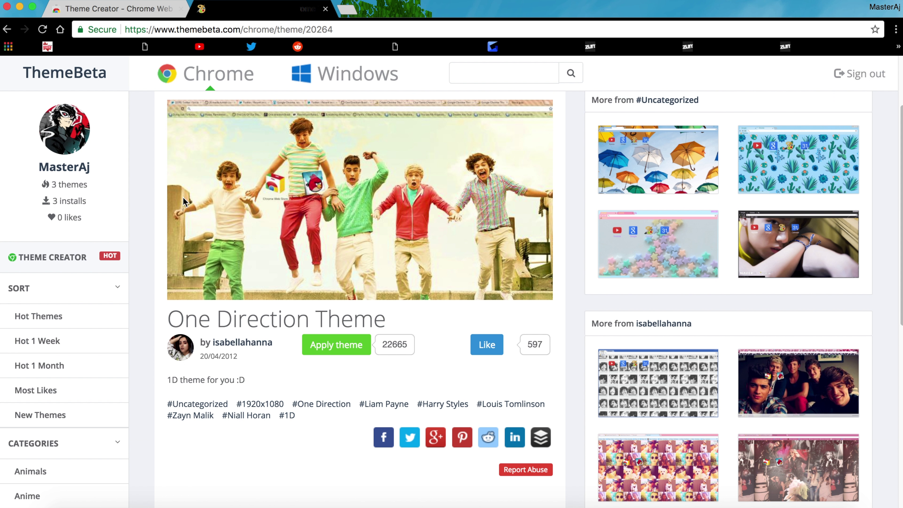
Open the Gaming category of Chrome themes and browse through its theme previews
{"action": "scroll", "coordinate": [66, 320], "scroll_direction": "down", "scroll_amount": 5}
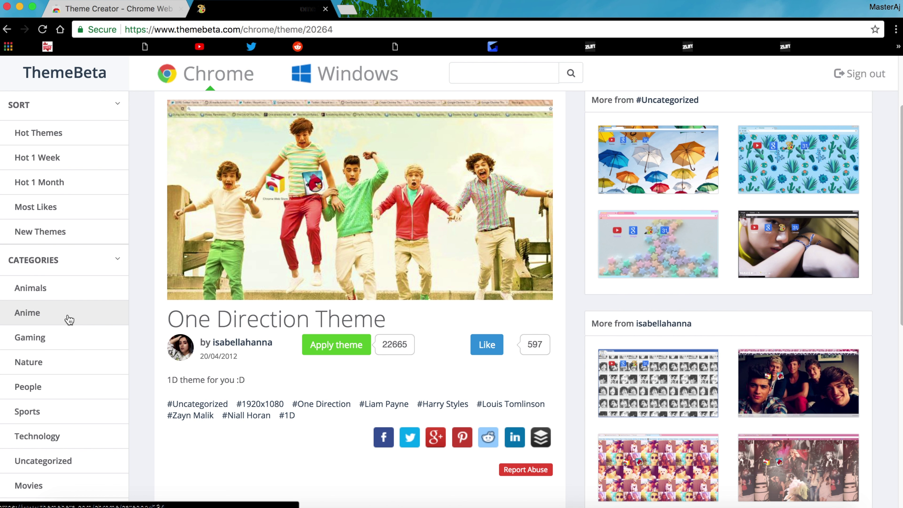
{"action": "left_click", "coordinate": [60, 338]}
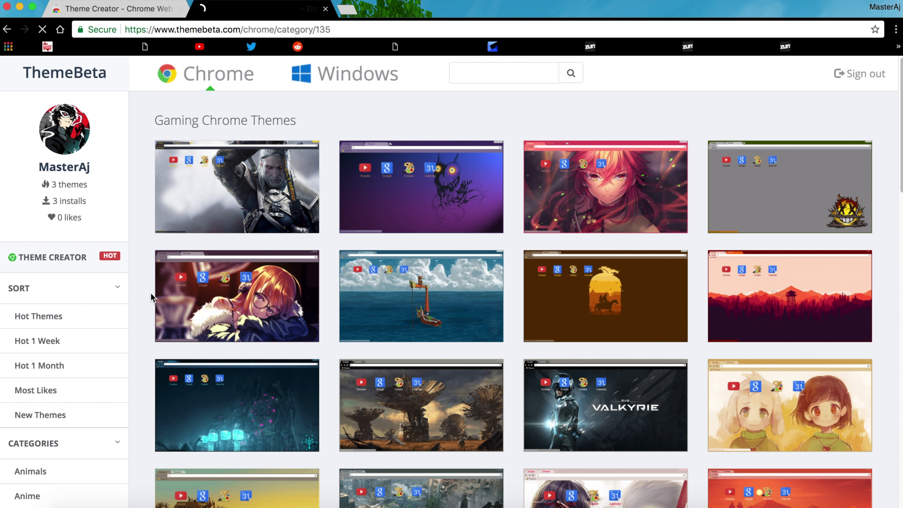
{"action": "scroll", "coordinate": [330, 315], "scroll_direction": "down", "scroll_amount": 5}
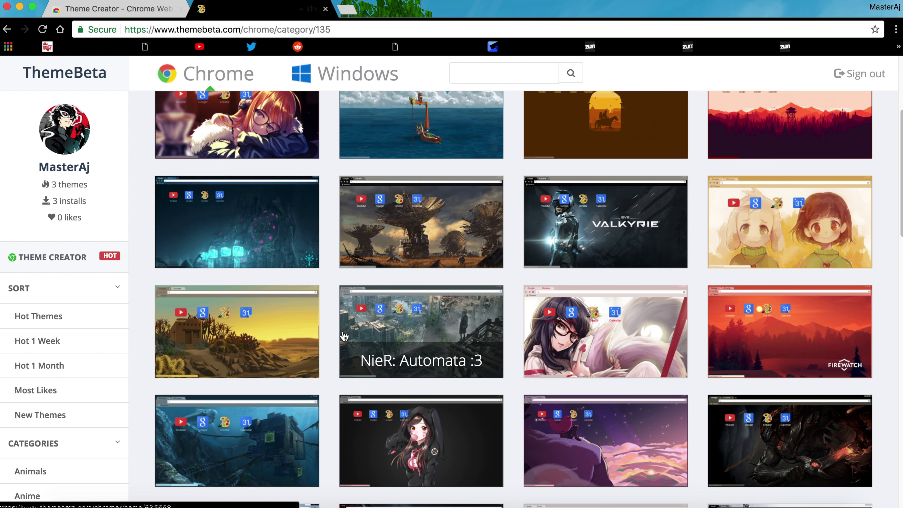
{"action": "scroll", "coordinate": [351, 342], "scroll_direction": "down", "scroll_amount": 3}
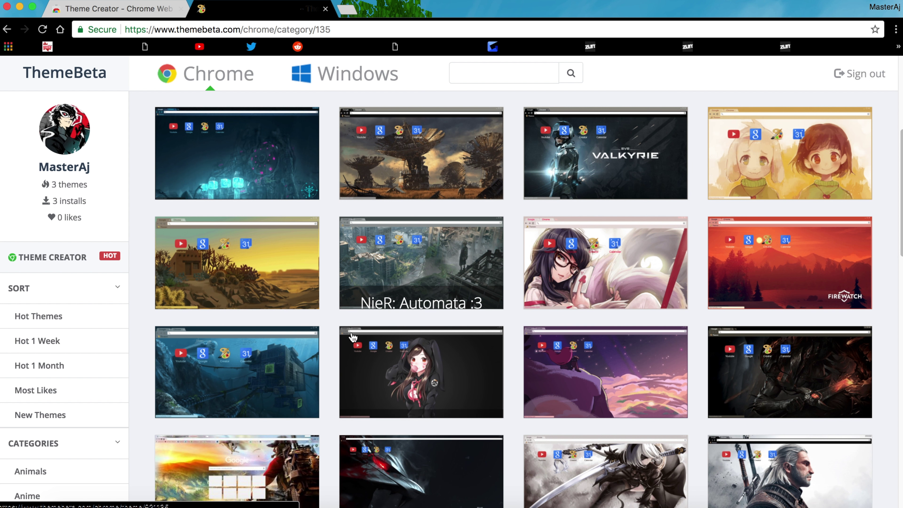
{"action": "scroll", "coordinate": [355, 350], "scroll_direction": "down", "scroll_amount": 7}
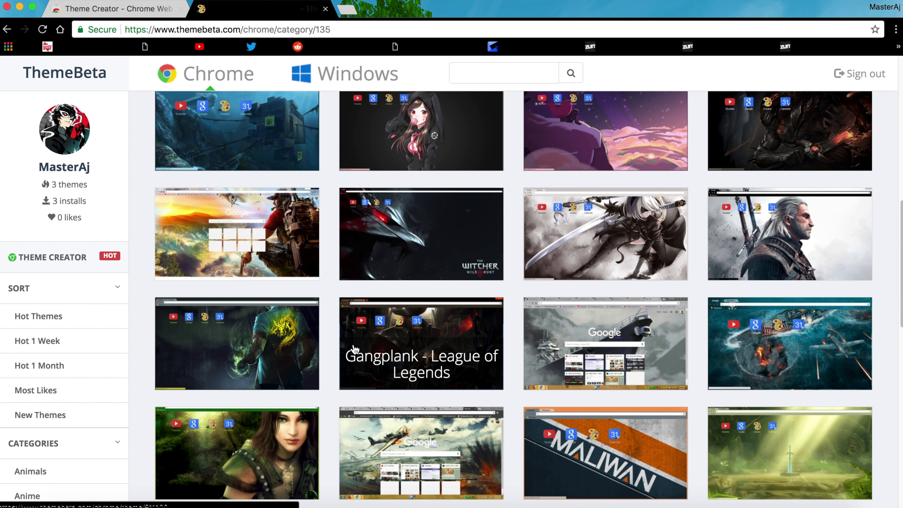
{"action": "scroll", "coordinate": [355, 351], "scroll_direction": "down", "scroll_amount": 2}
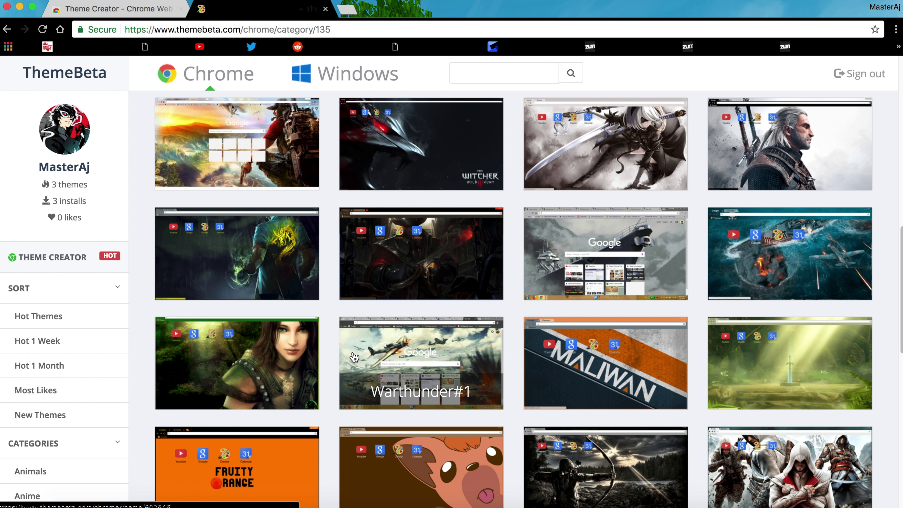
{"action": "scroll", "coordinate": [355, 357], "scroll_direction": "up", "scroll_amount": 15}
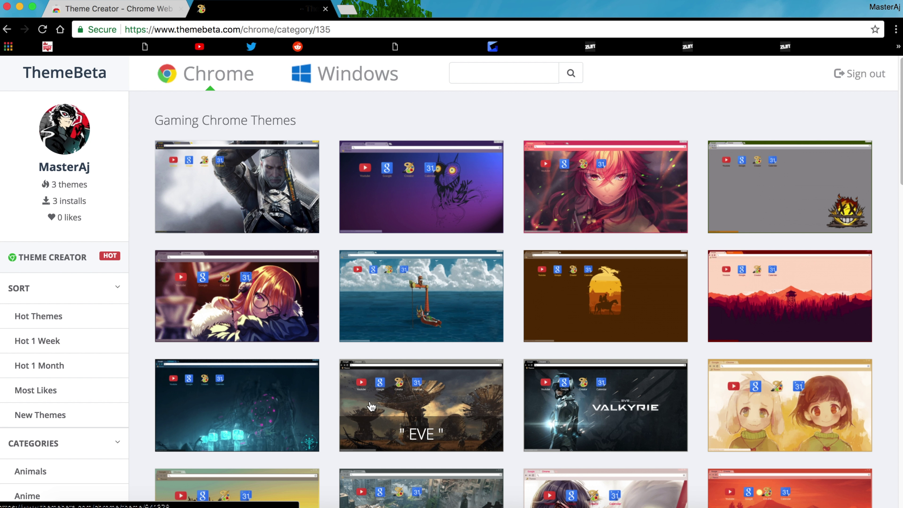